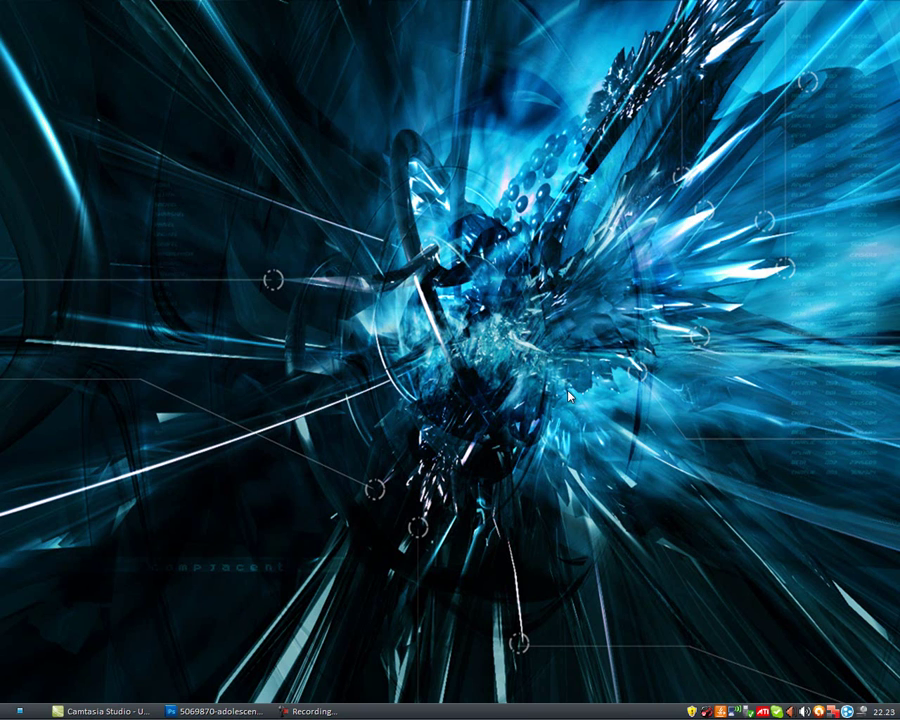
- Restore the Photoshop window showing the acne face photo from the taskbar
left_click(210, 710)
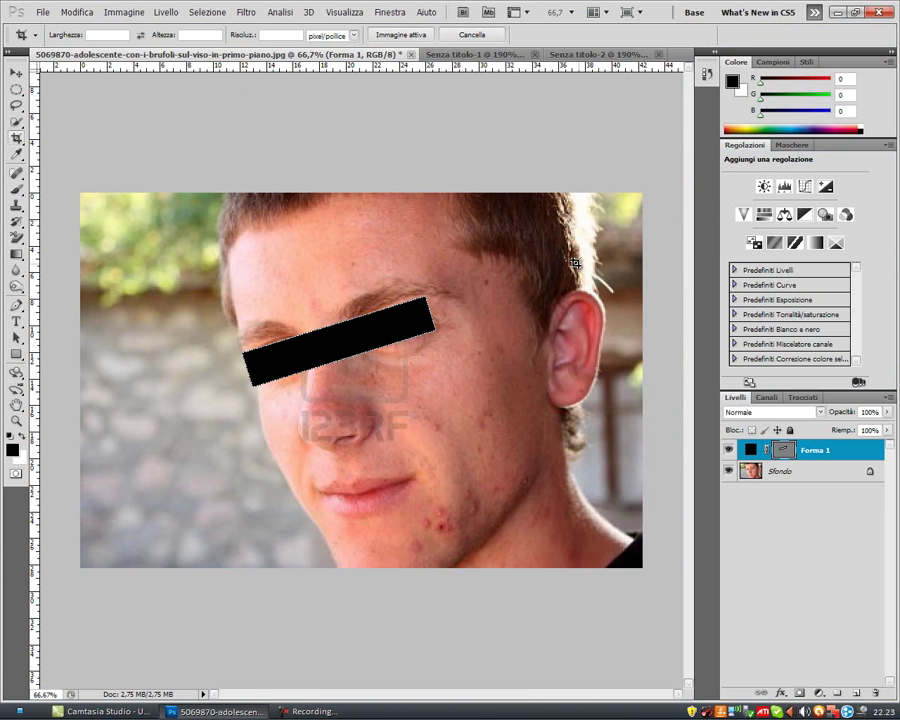
left_click(15, 74)
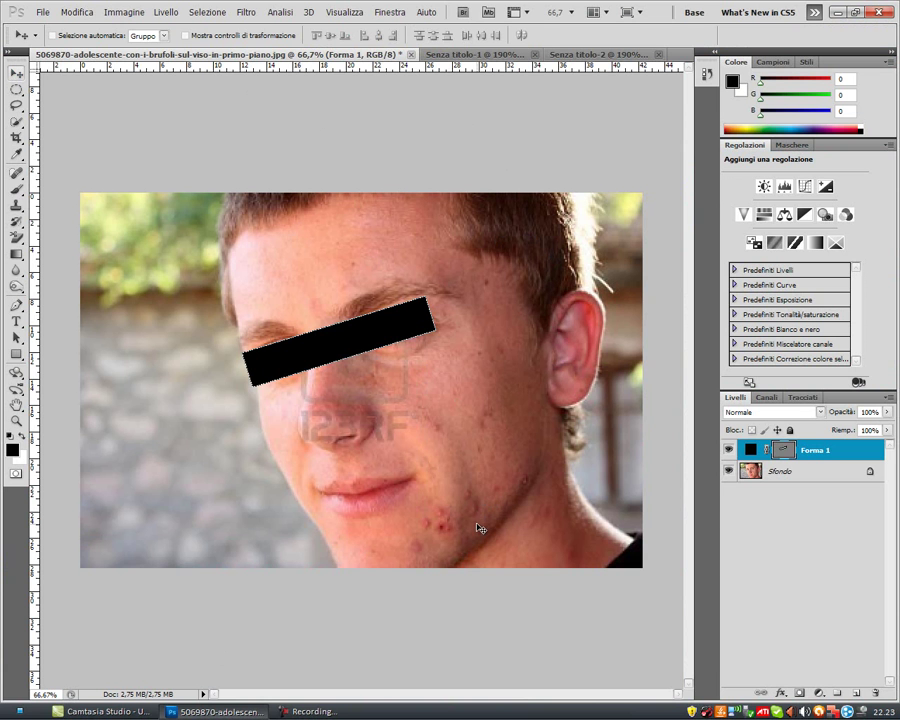
scroll(479, 528, "up", 2)
scroll(480, 520, "up", 2)
scroll(500, 490, "up", 1)
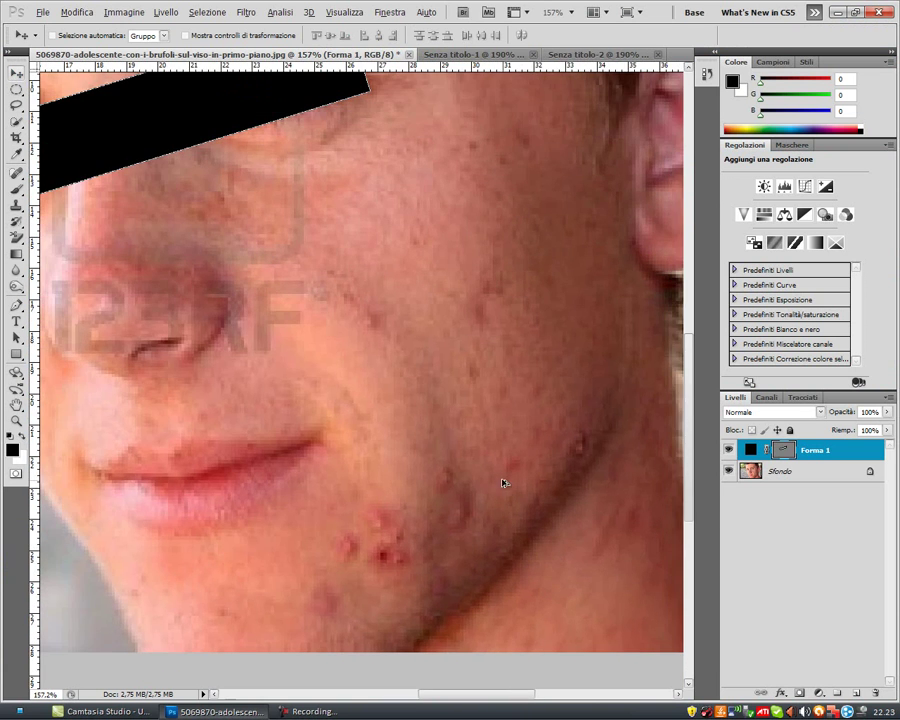
scroll(470, 550, "down", 2)
scroll(460, 560, "down", 1)
scroll(465, 535, "up", 1)
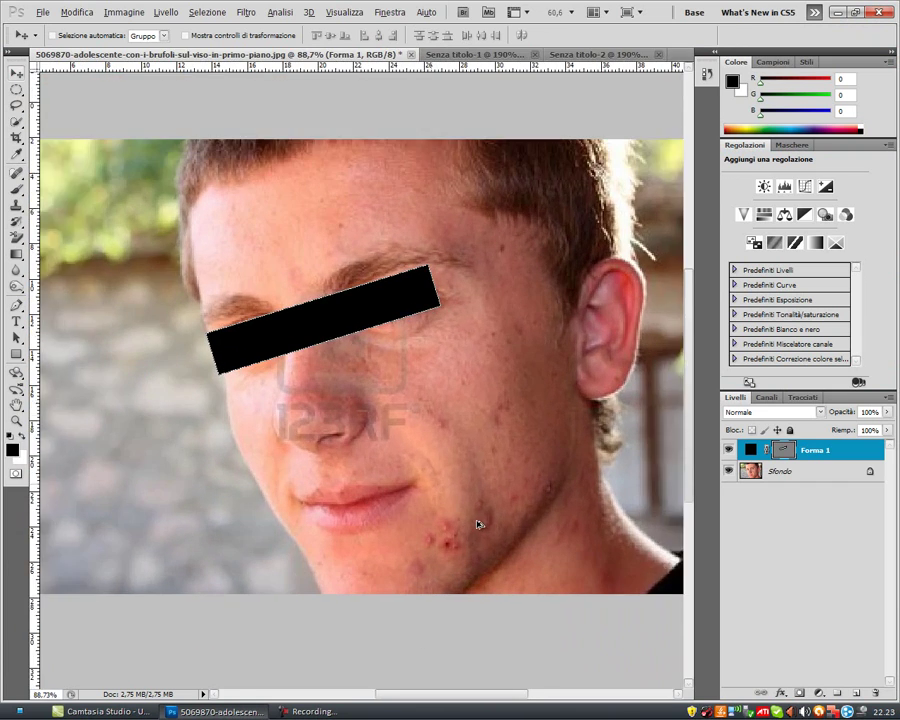
scroll(540, 530, "up", 2)
scroll(520, 522, "down", 1)
scroll(485, 516, "down", 2)
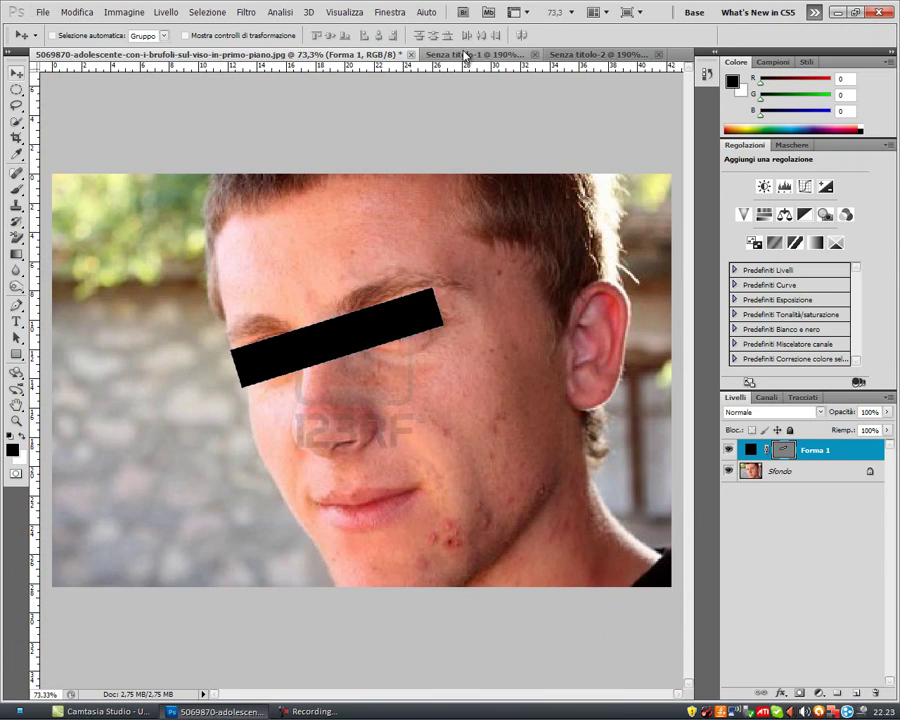
- Review the Senza titolo-1 dermatoscope image and the Senza titolo-2 freckled back image
left_click(466, 57)
scroll(566, 394, "up", 1)
scroll(609, 435, "up", 2)
scroll(590, 432, "down", 1)
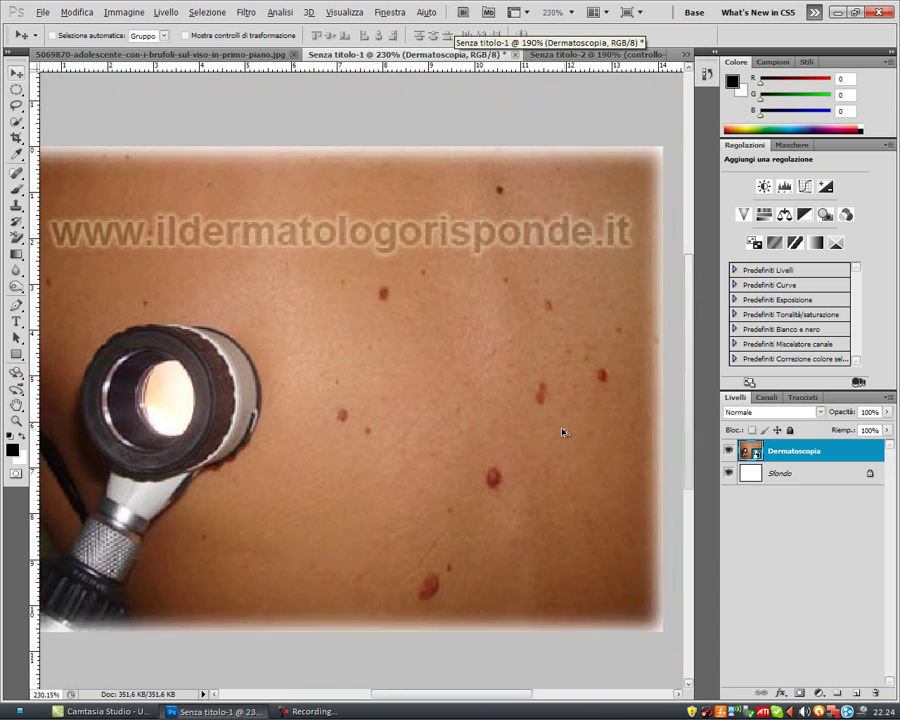
scroll(550, 400, "down", 1)
scroll(555, 260, "up", 1)
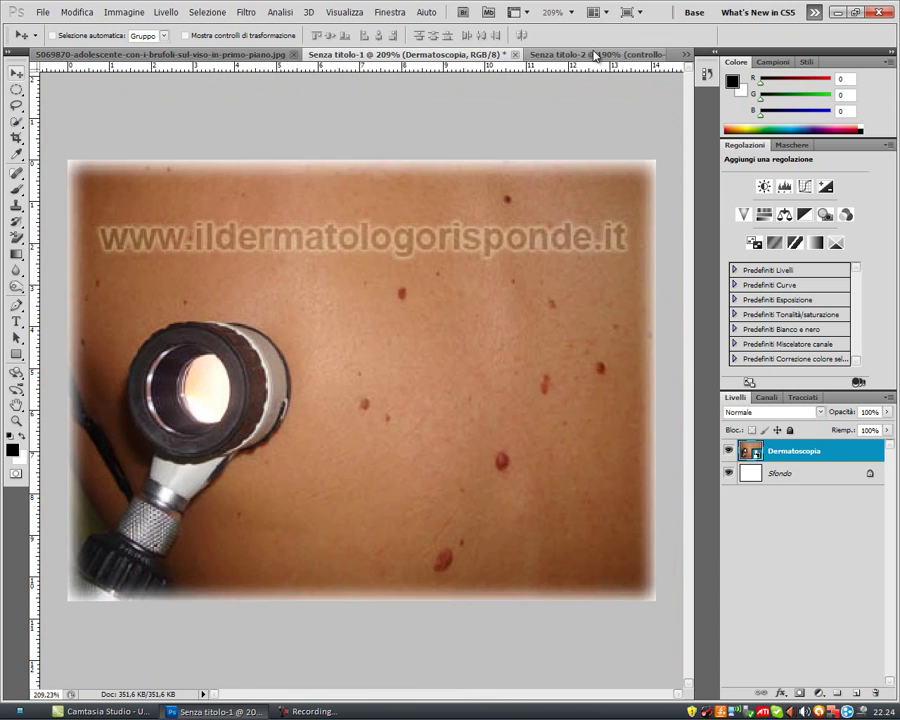
left_click(594, 53)
scroll(620, 360, "up", 1)
scroll(540, 335, "up", 1)
scroll(106, 311, "down", 1)
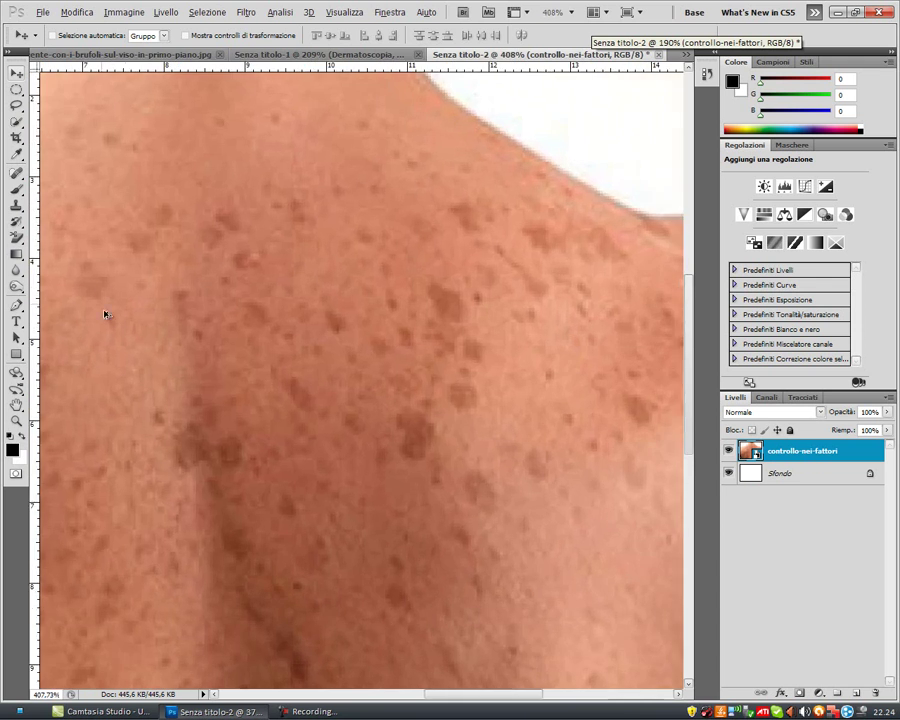
scroll(157, 356, "down", 1)
scroll(233, 364, "down", 1)
scroll(290, 369, "down", 1)
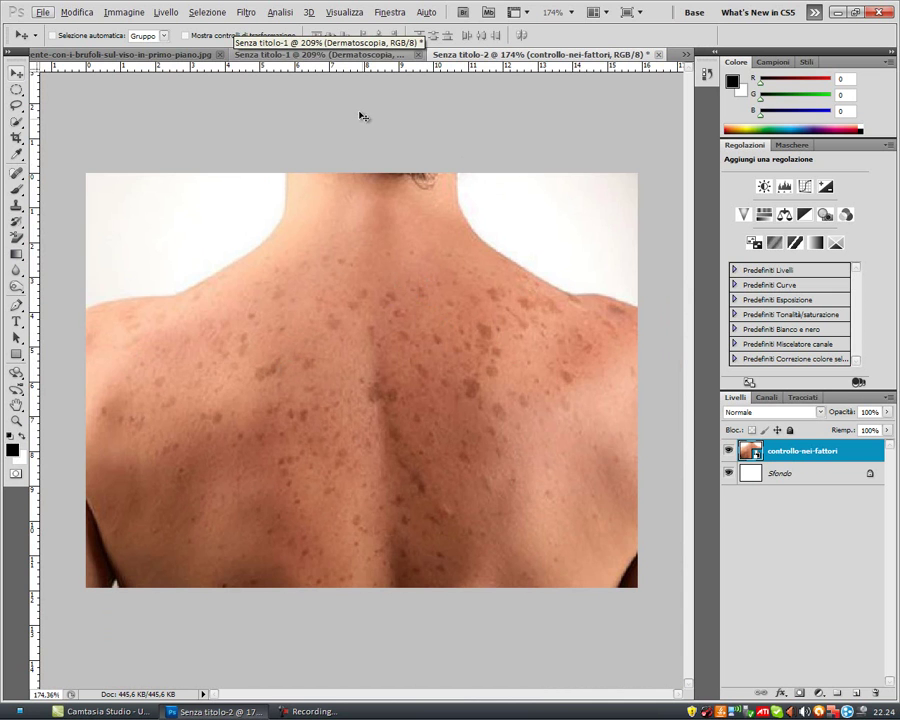
- Revisit the dermatoscope and face photos, then settle zoomed in on Senza titolo-2
left_click(348, 55)
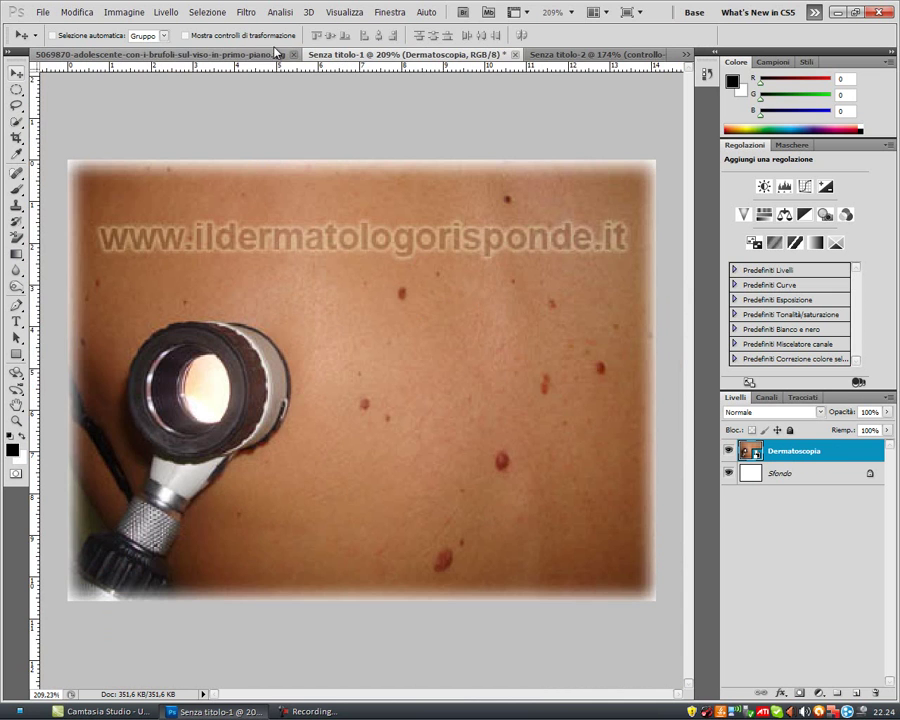
left_click(214, 55)
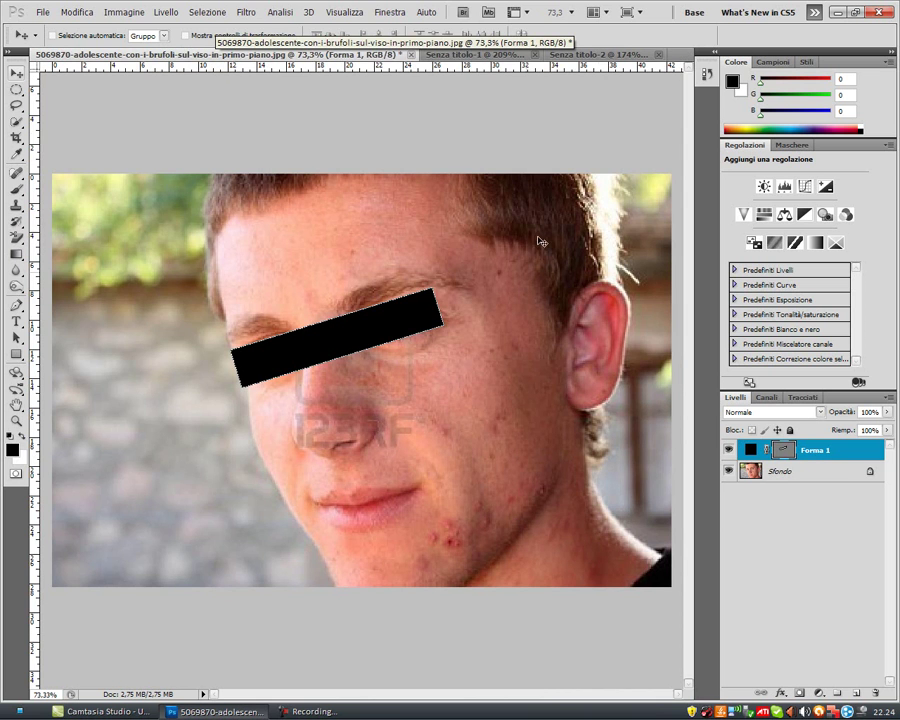
left_click(580, 55)
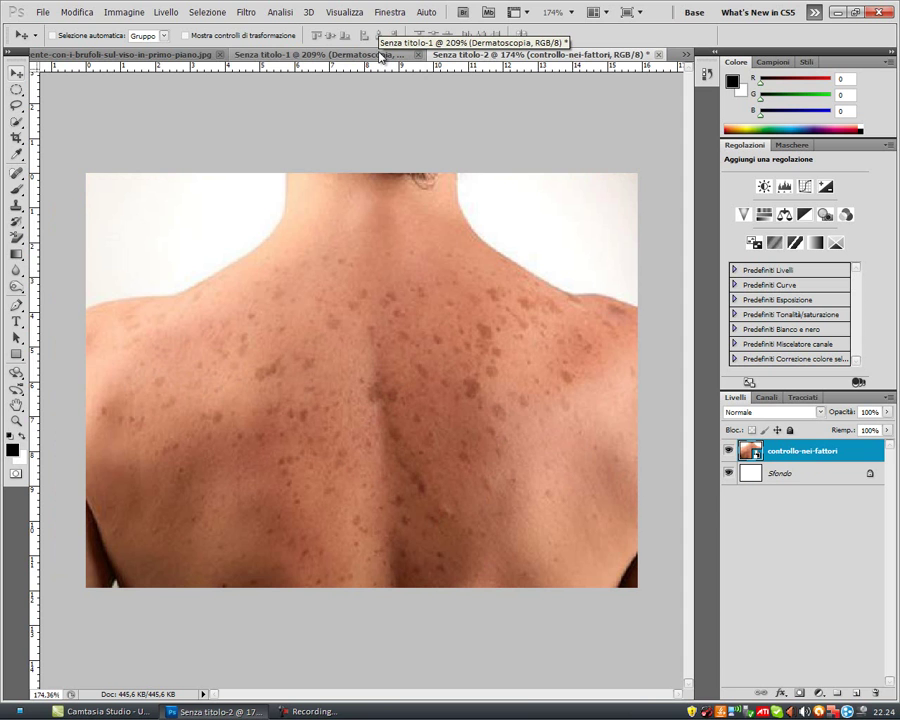
scroll(469, 311, "up", 3)
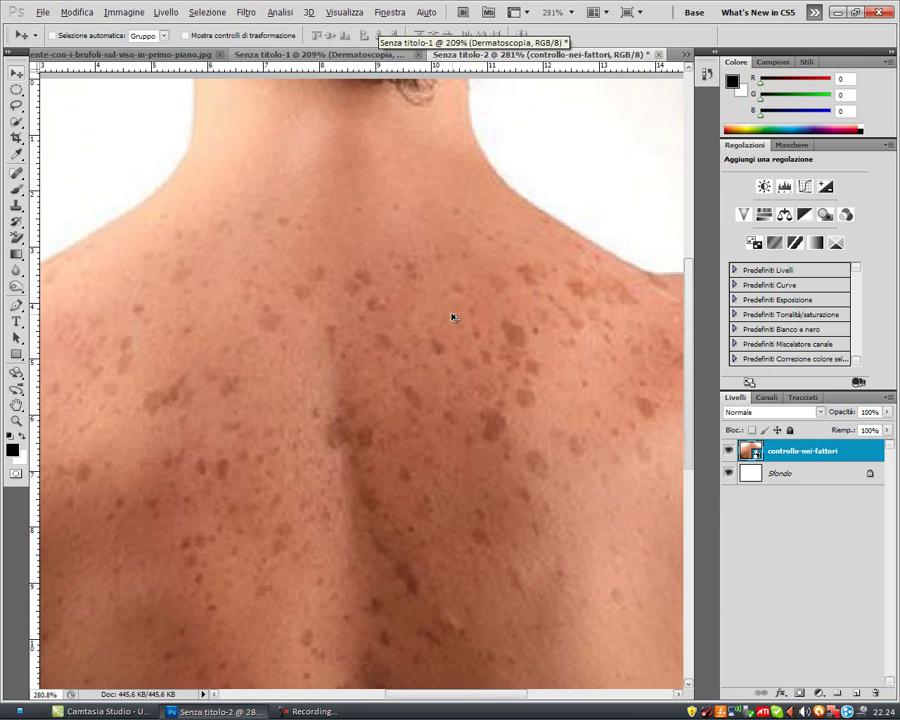
- Select the Spot Healing Brush and rasterize the controllo-nei-fattori smart object layer
left_click_drag(17, 173, 97, 178)
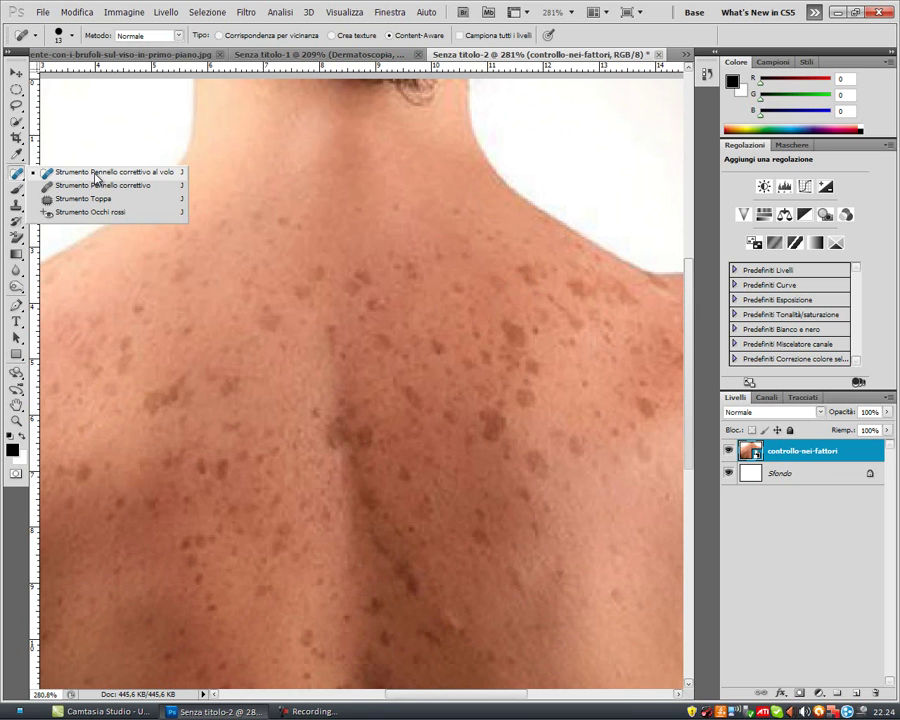
left_click(97, 176)
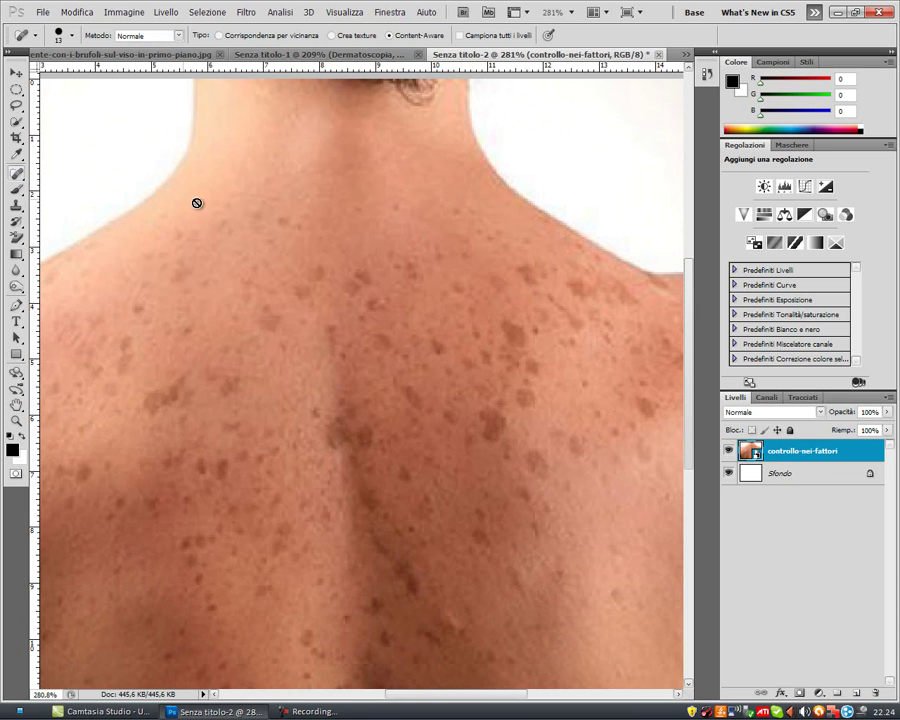
left_click(790, 476)
left_click(800, 451)
left_click(534, 366)
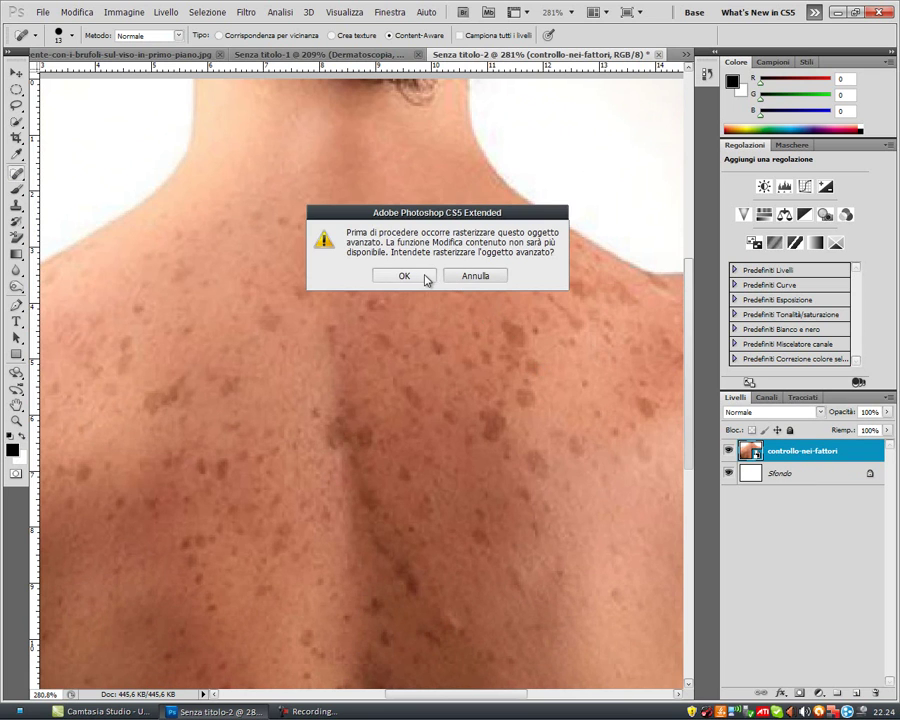
left_click(419, 278)
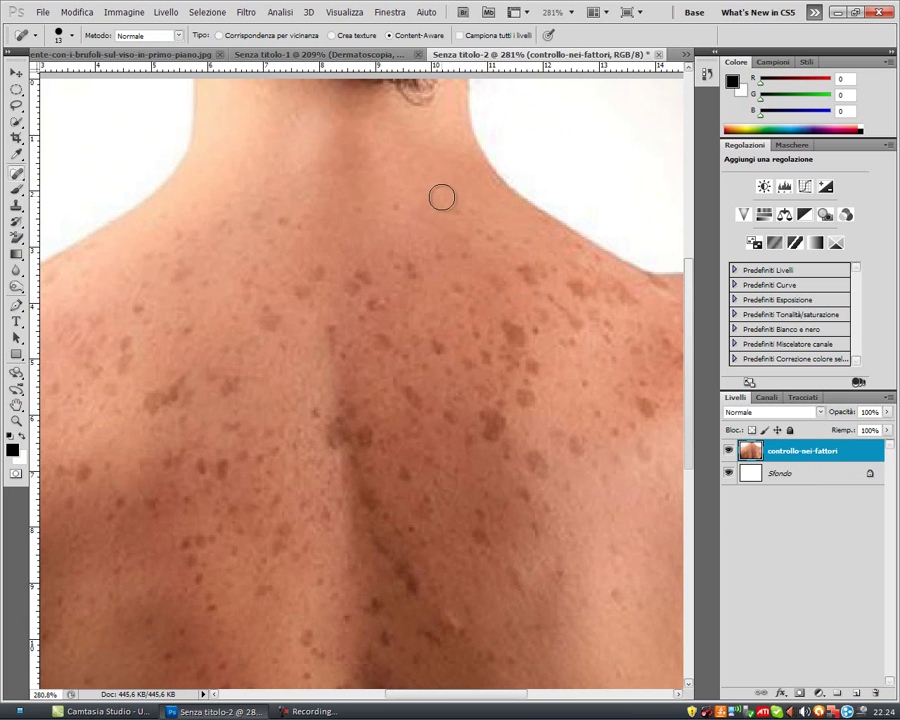
- Heal the two brown spots on the neck and six spots across the upper back
left_click(398, 202)
left_click(360, 207)
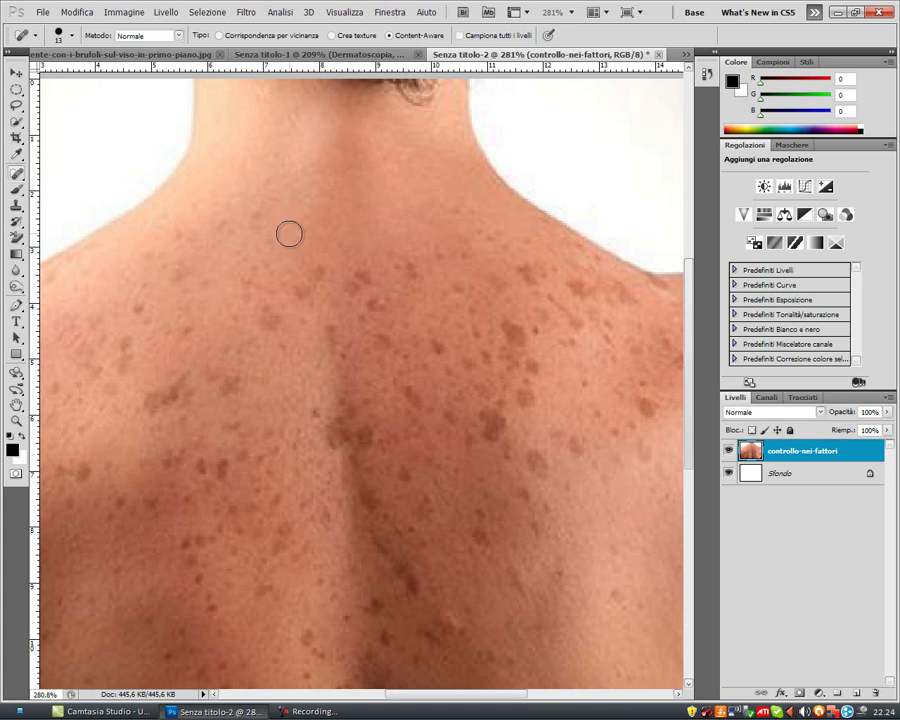
left_click(264, 213)
left_click(288, 272)
left_click(300, 233)
left_click(347, 290)
left_click(393, 299)
left_click(460, 311)
- Heal the mole and spots on the lower right and right side of the back
scroll(480, 322, "down", 3)
scroll(530, 345, "down", 1)
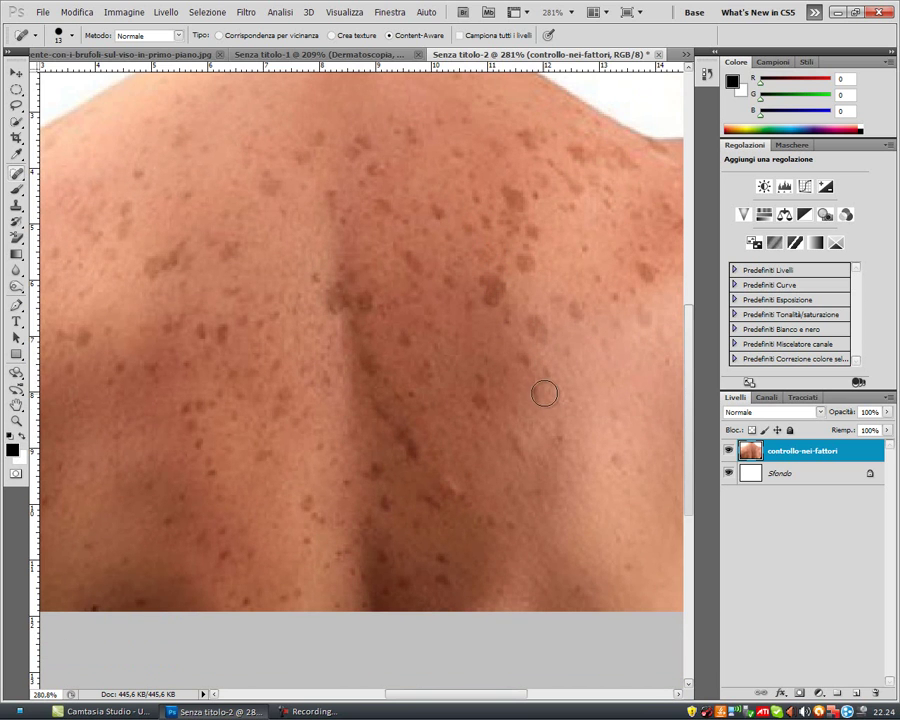
left_click_drag(614, 452, 614, 480)
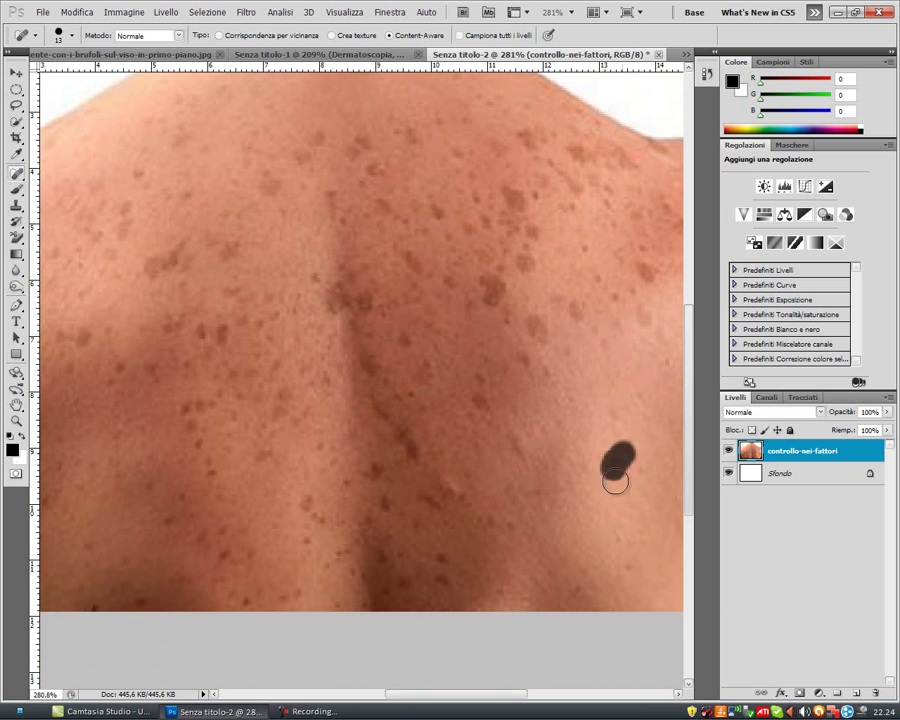
left_click(619, 440)
left_click(644, 313)
left_click(645, 336)
left_click(638, 288)
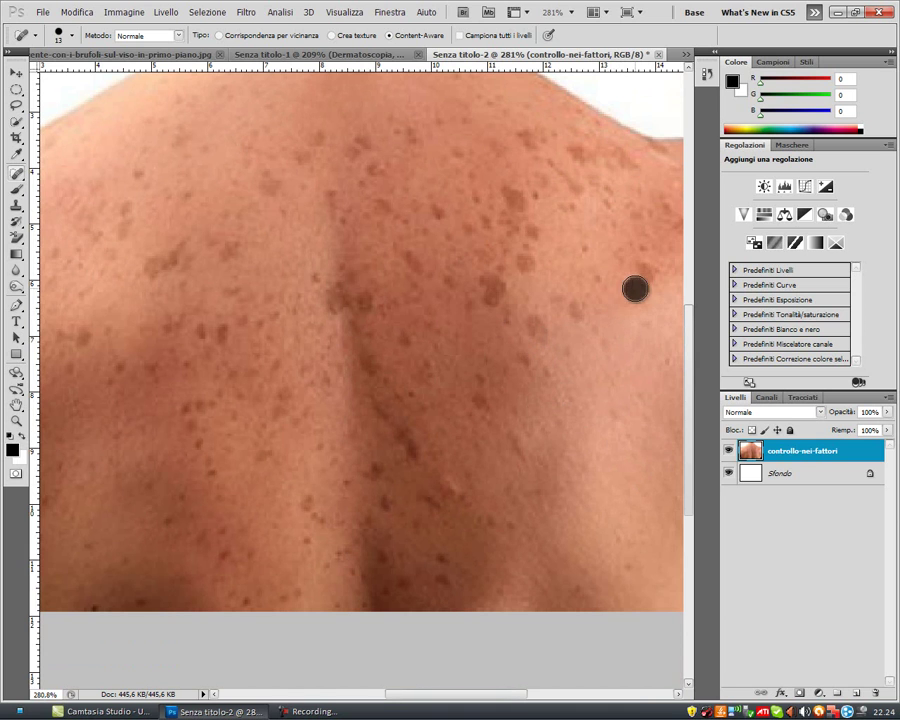
left_click(638, 246)
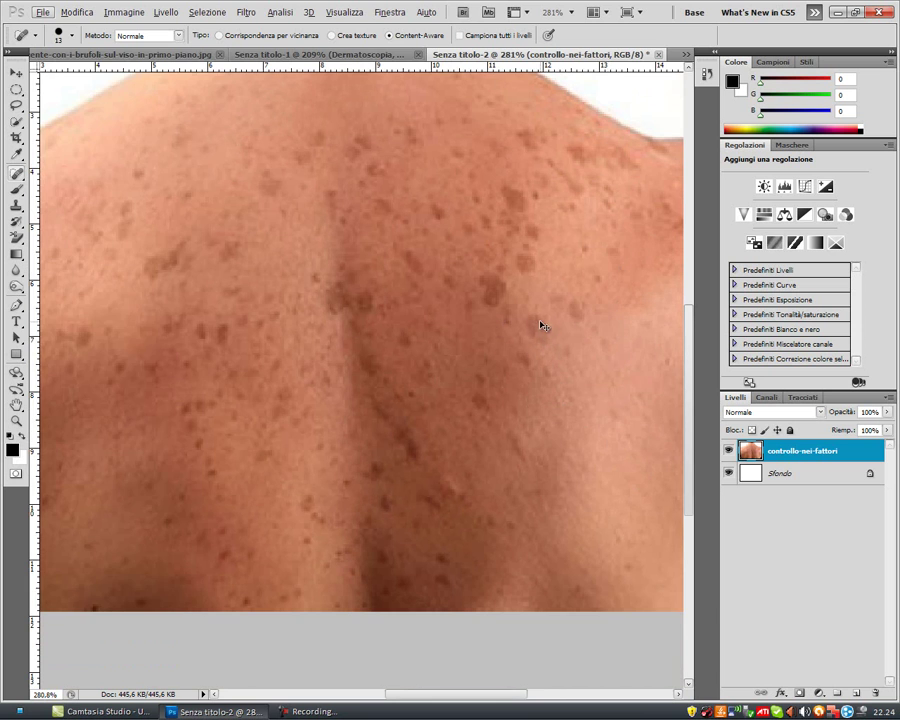
scroll(540, 324, "right", 3)
- Heal the freckles along the back's right edge, right shoulder and just below it
scroll(540, 324, "right", 3)
left_click(564, 260)
left_click(573, 197)
left_click(551, 175)
left_click(512, 153)
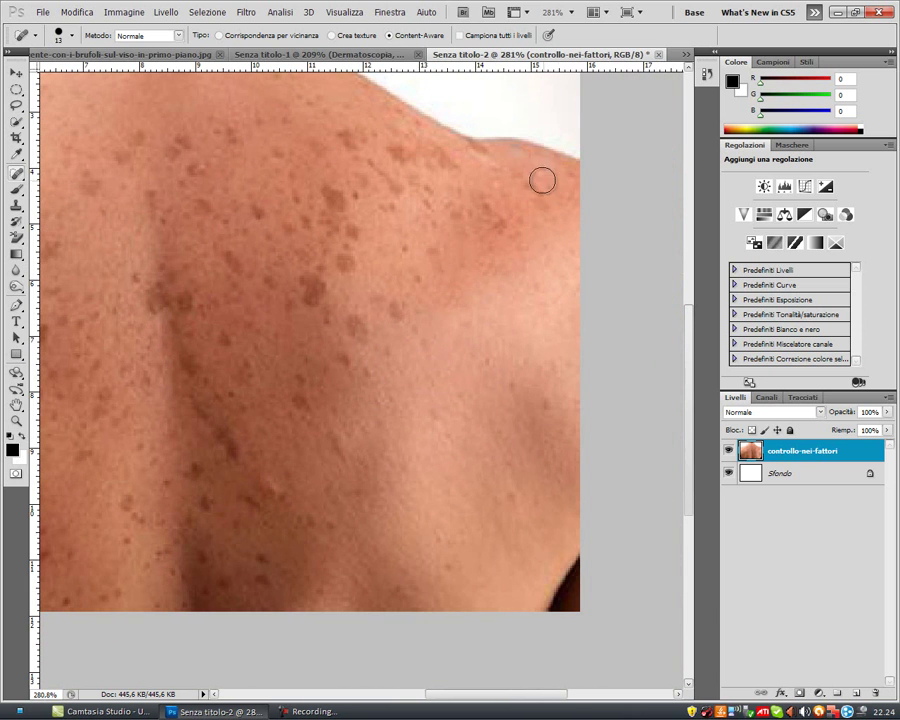
left_click(516, 147)
left_click(532, 184)
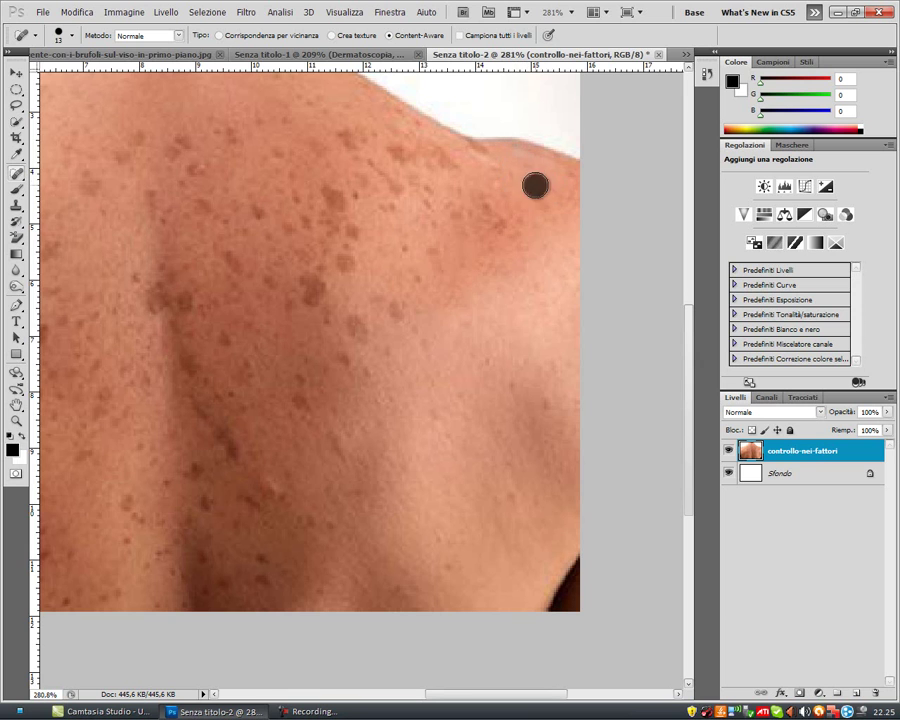
left_click(495, 220)
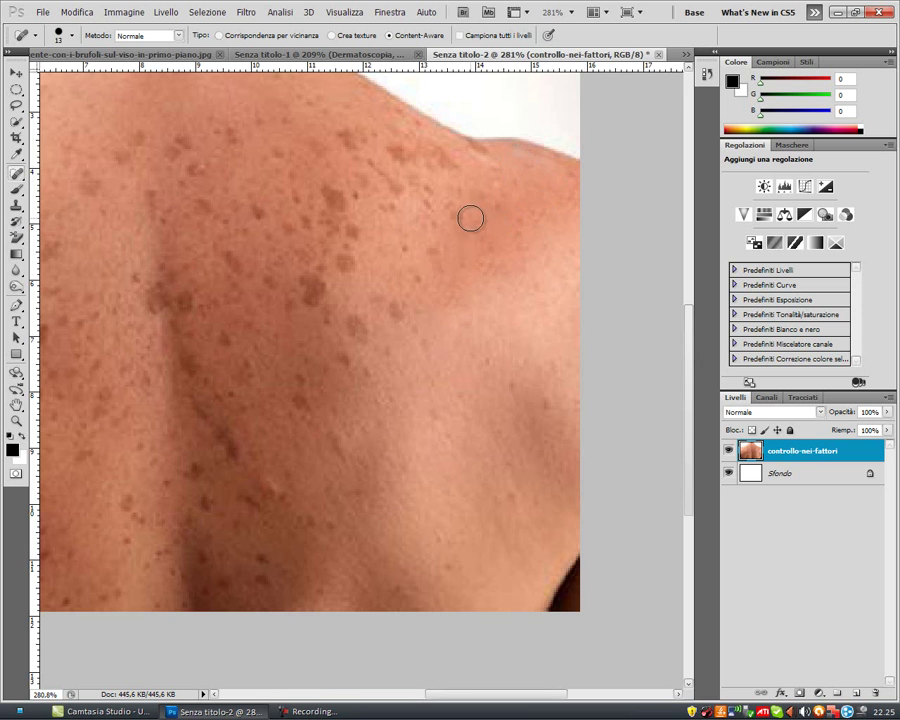
- Heal the upper-back mole cluster, nearby spots toward the shoulder, and one at the neck base
left_click_drag(328, 192, 322, 300)
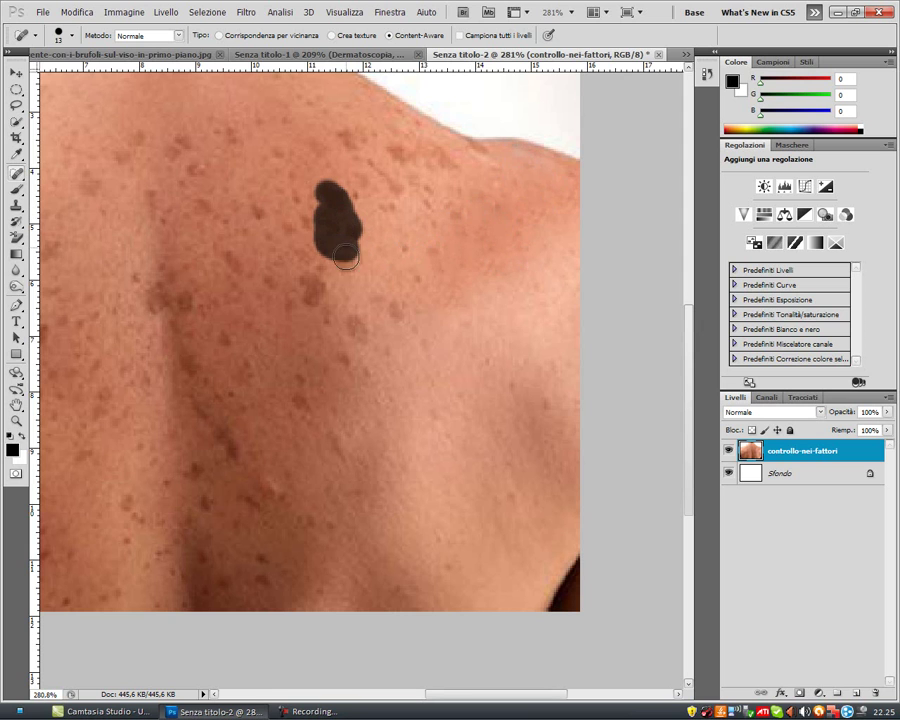
left_click(323, 249)
left_click(315, 280)
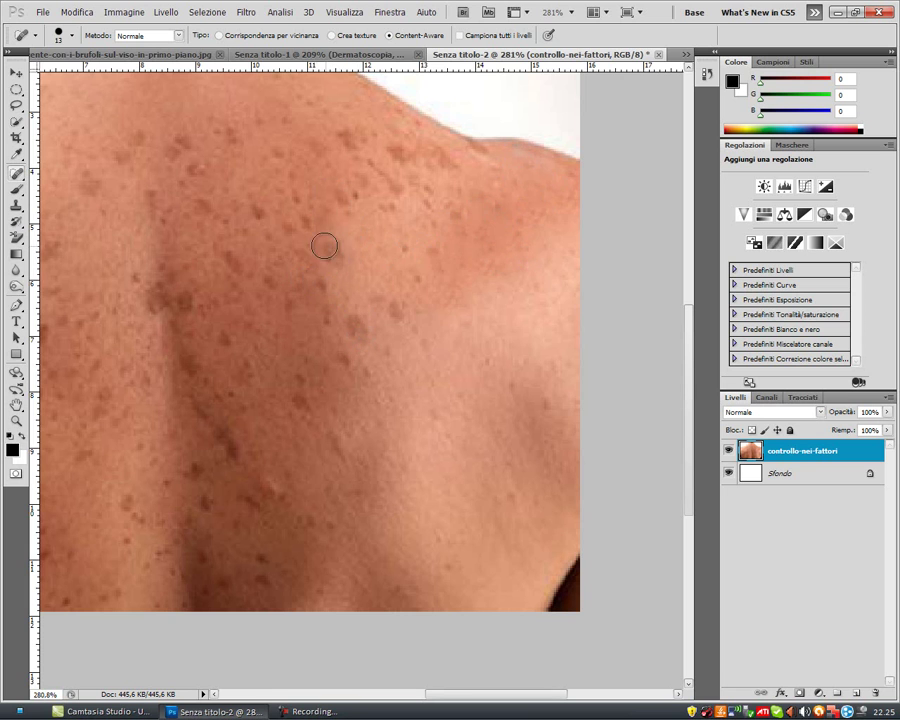
left_click(394, 307)
left_click(418, 326)
left_click(432, 272)
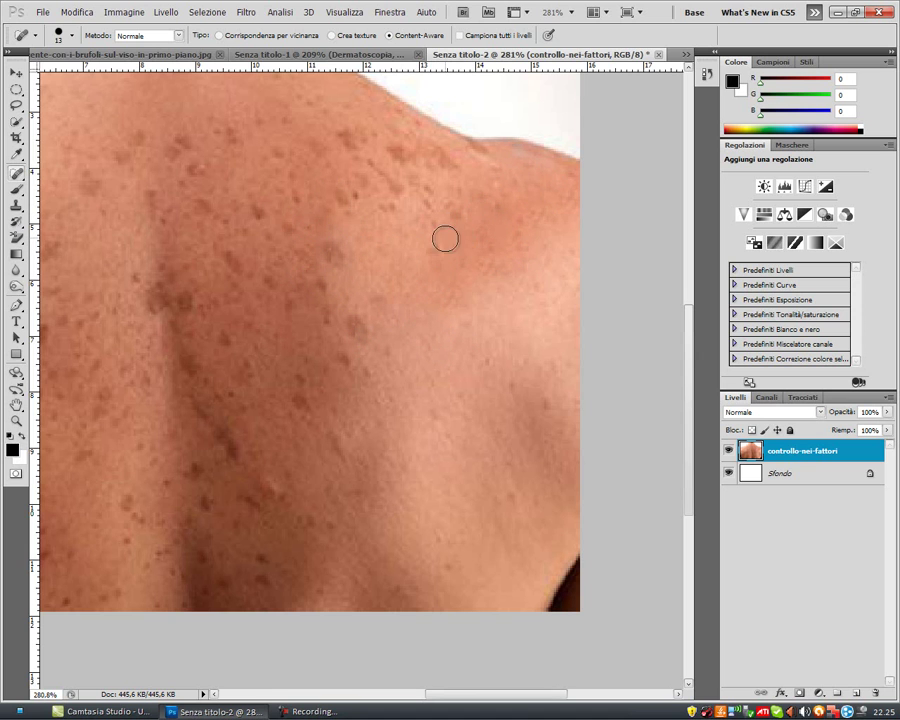
left_click(462, 215)
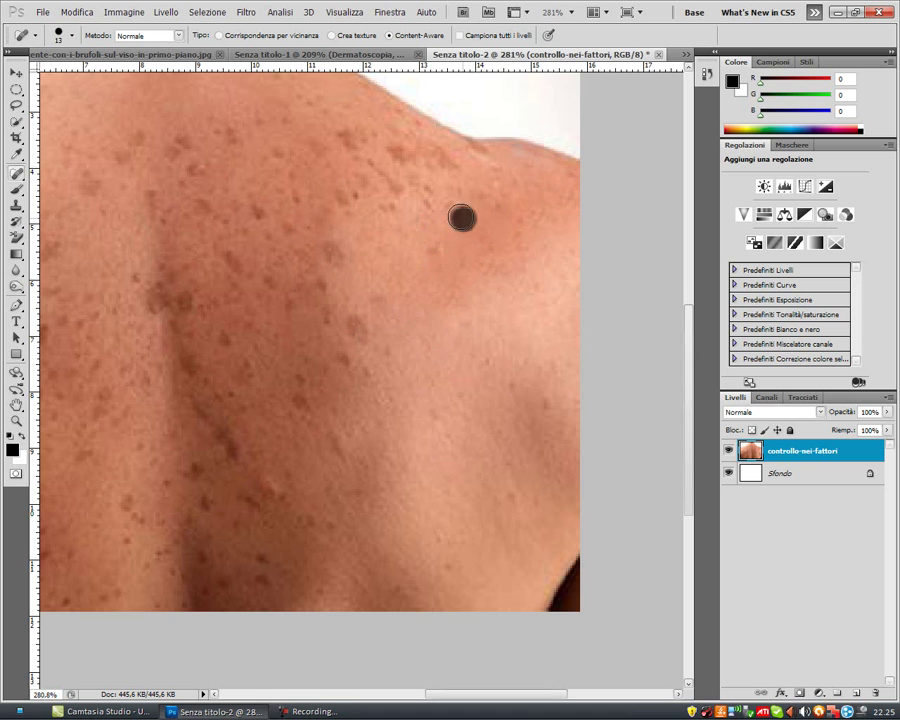
left_click(485, 197)
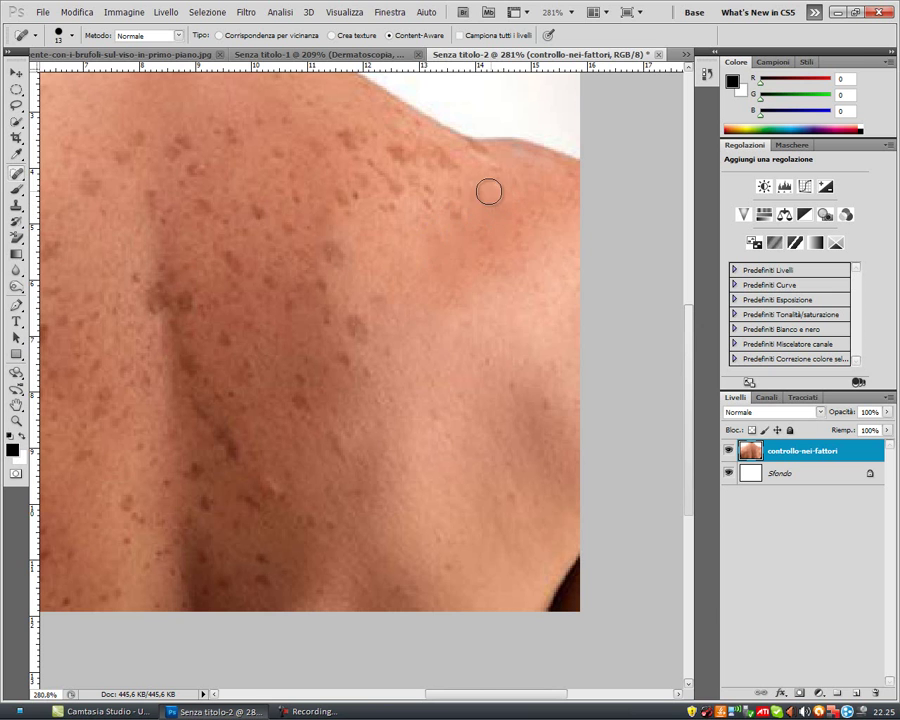
scroll(401, 303, "up", 3)
scroll(401, 303, "down", 2)
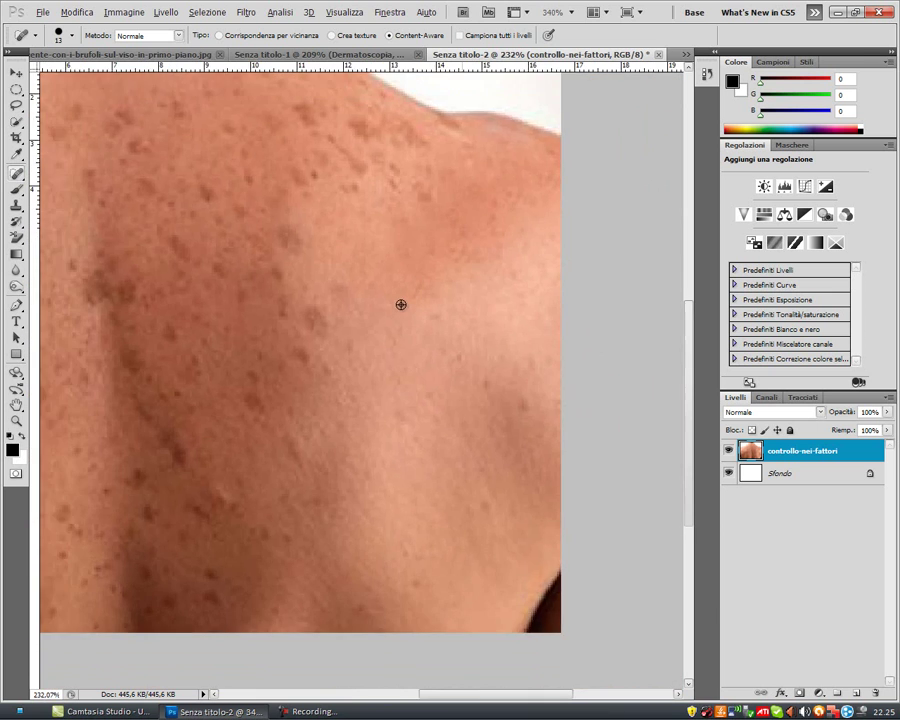
scroll(400, 302, "down", 2)
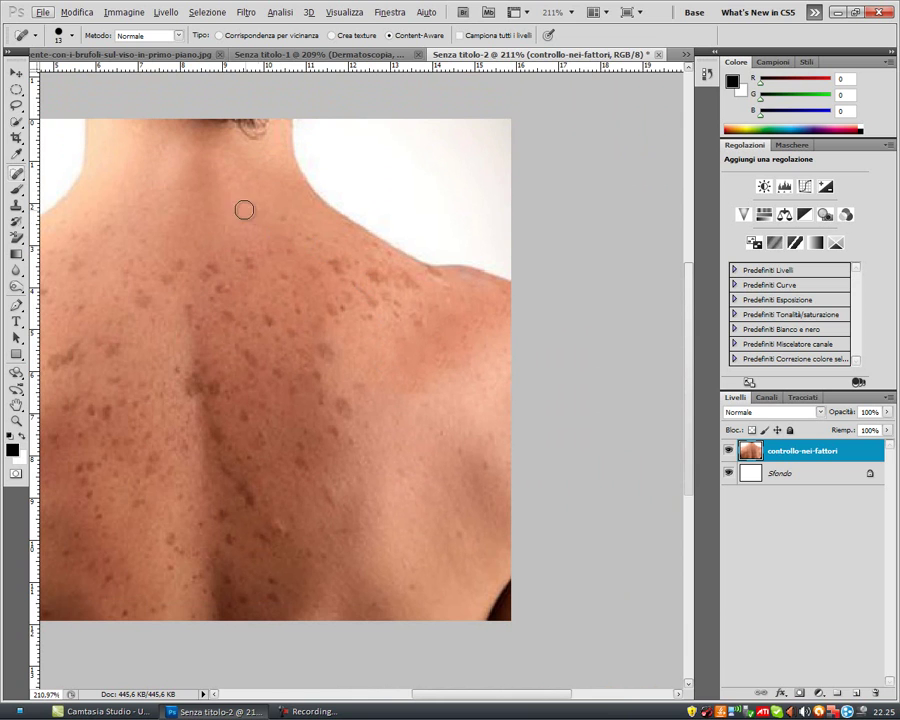
left_click(288, 222)
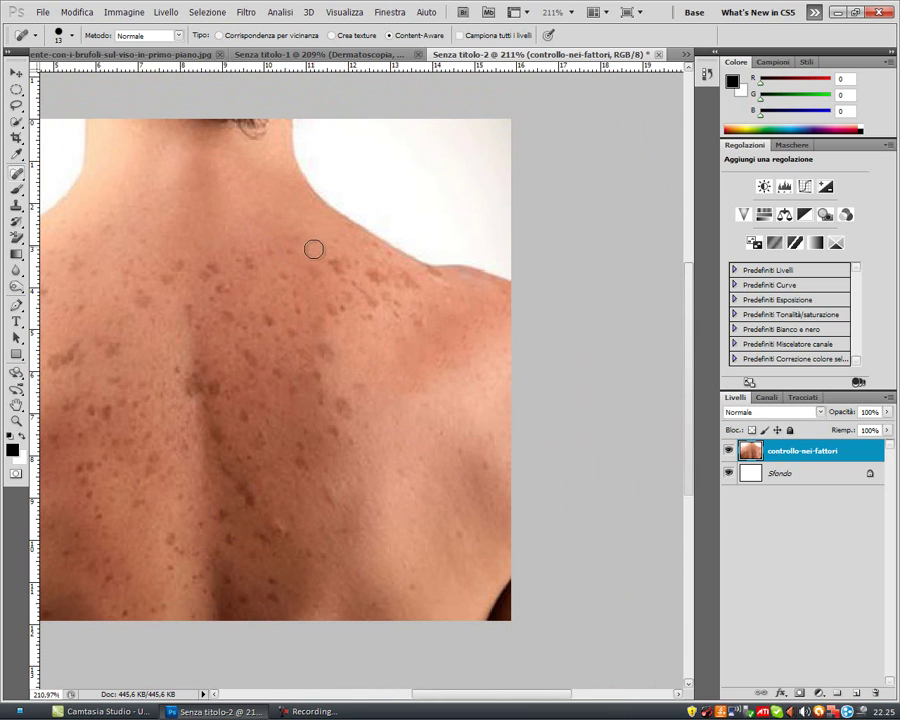
- Heal the spots on the left shoulder blade and near the left back edge
scroll(310, 410, "up", 1)
scroll(306, 416, "down", 1)
scroll(308, 415, "left", 4)
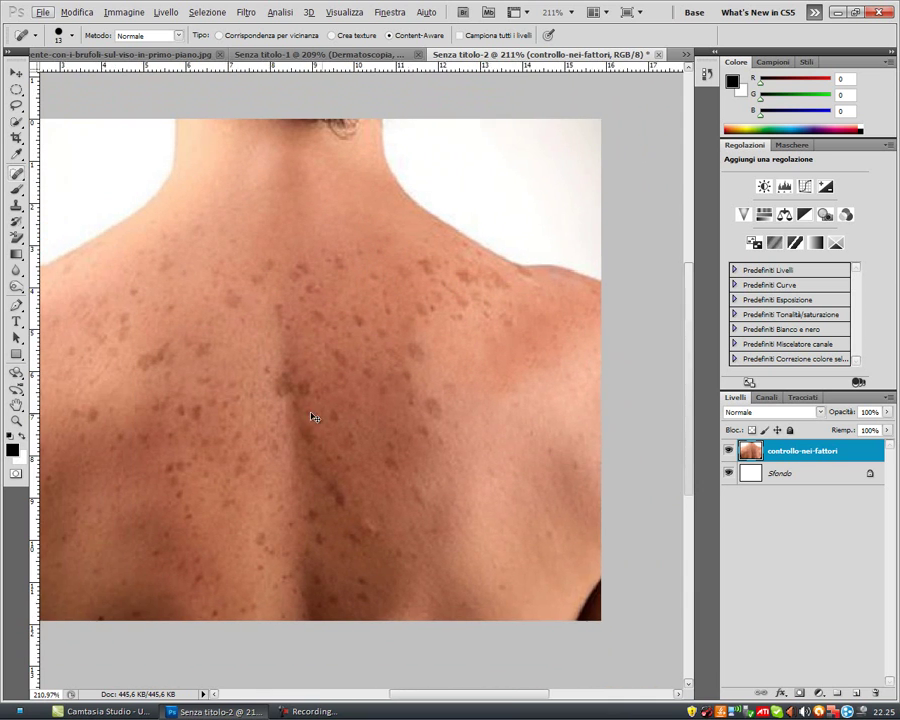
scroll(330, 410, "left", 2)
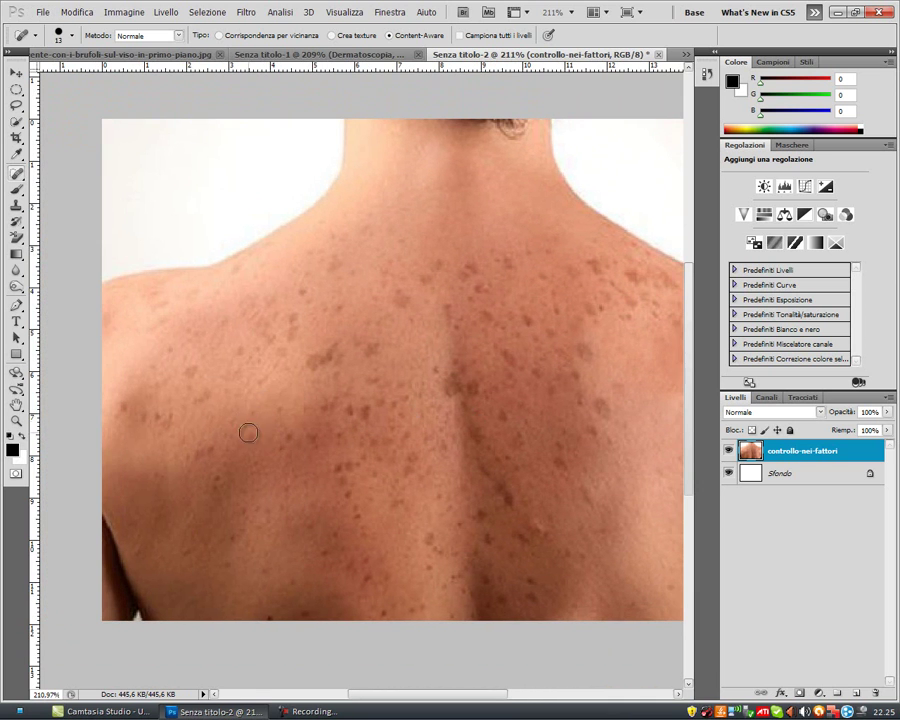
left_click_drag(202, 454, 207, 450)
left_click(159, 414)
left_click(197, 393)
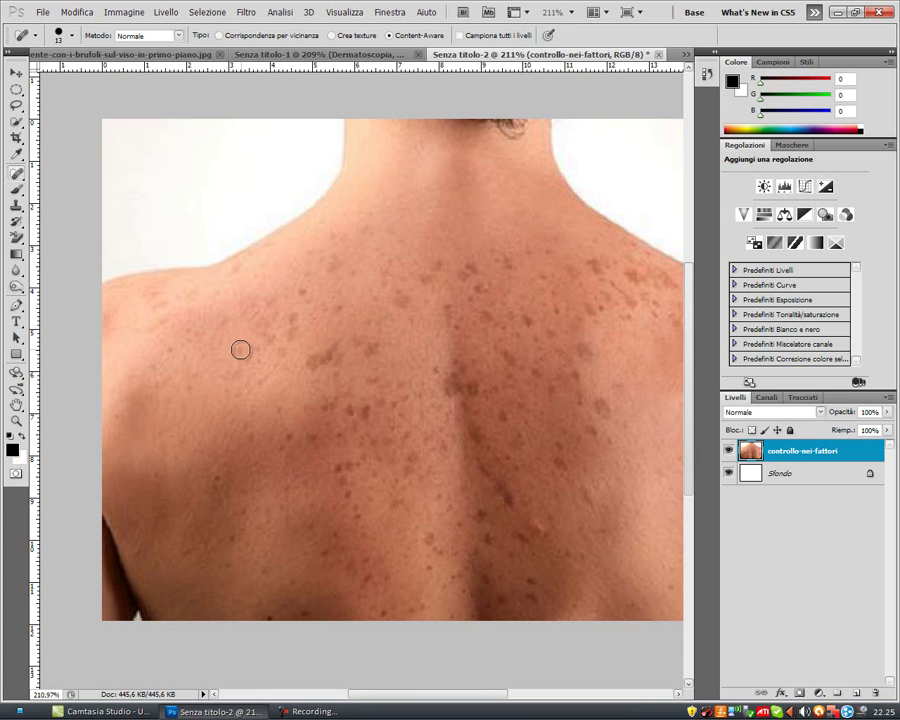
left_click(151, 361)
left_click(185, 360)
left_click(158, 374)
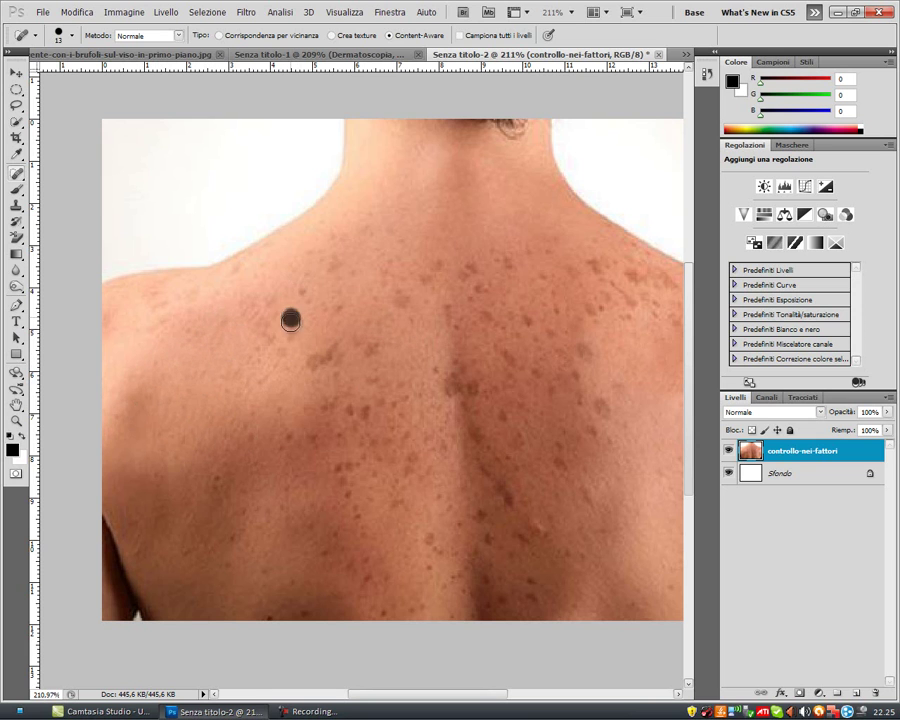
left_click(257, 383)
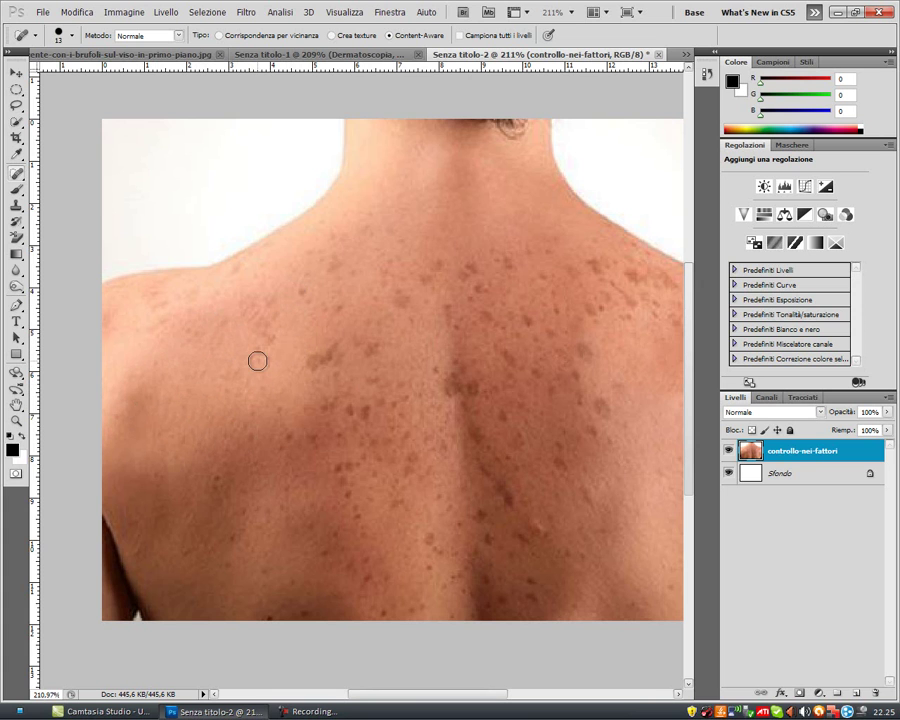
- Heal the larger freckle and remaining spots running down the left shoulder blade
left_click_drag(280, 308, 262, 297)
left_click(265, 283)
left_click(257, 306)
left_click(221, 323)
left_click(245, 361)
left_click(240, 383)
left_click(250, 350)
left_click(250, 405)
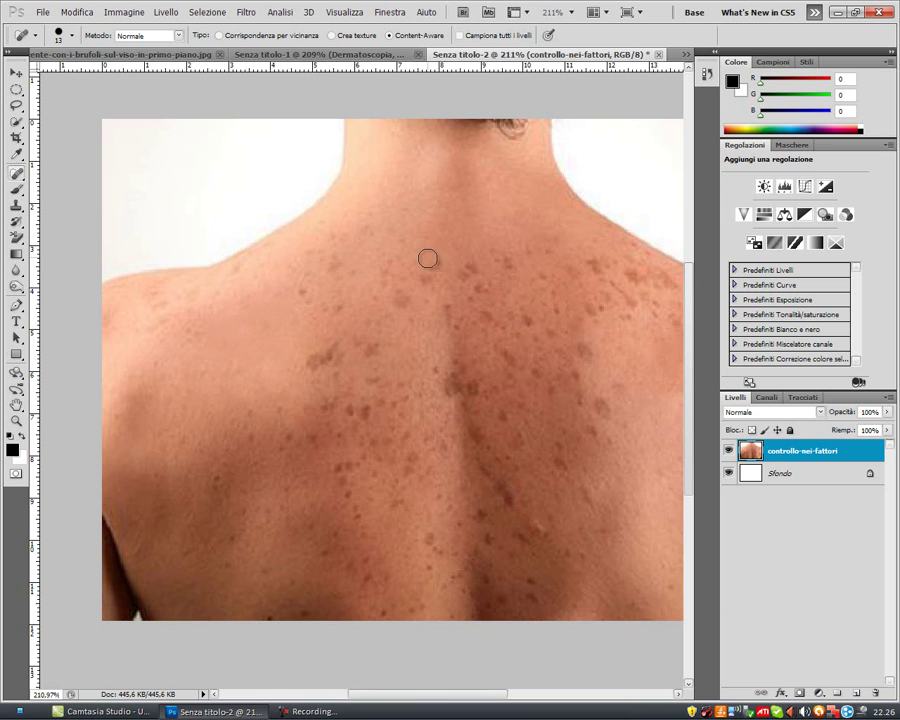
- Heal the mole and elongated freckles near the upper spine
left_click(474, 263)
left_click(427, 276)
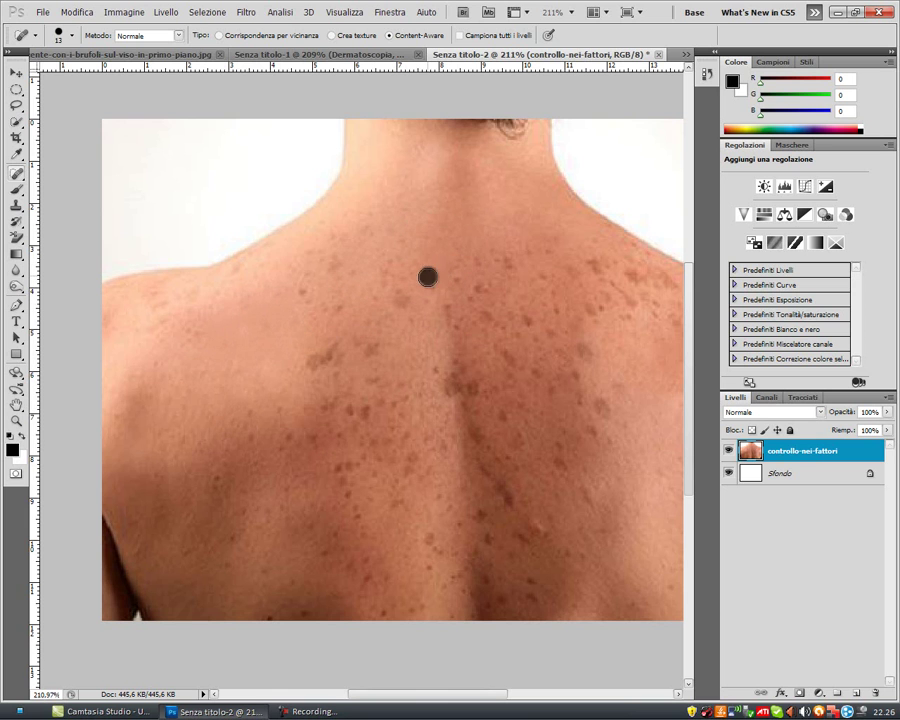
left_click_drag(324, 296, 325, 310)
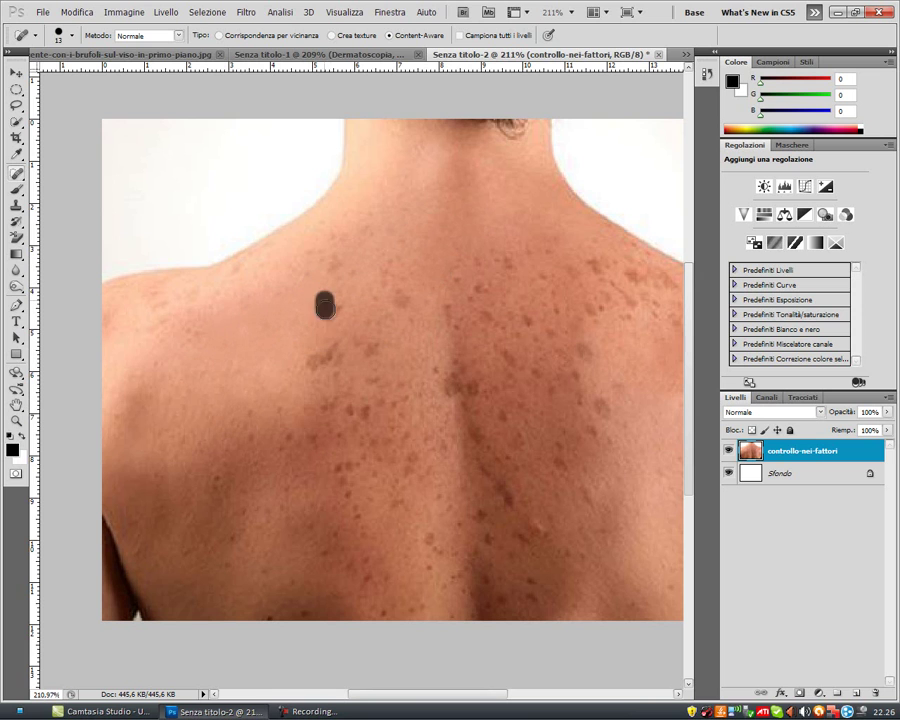
mouse_move(377, 284)
left_mouse_down()
mouse_move(379, 308)
mouse_move(486, 313)
left_mouse_up()
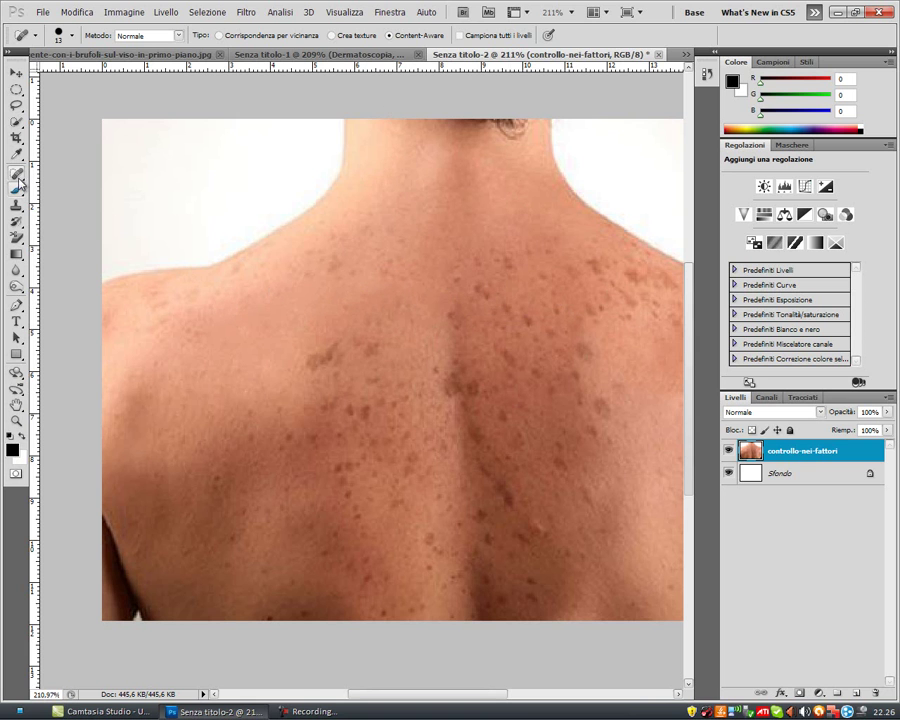
- Close the Senza titolo-2 back photo without saving and switch to the Senza titolo-1 dermatoscopy document
left_click(659, 55)
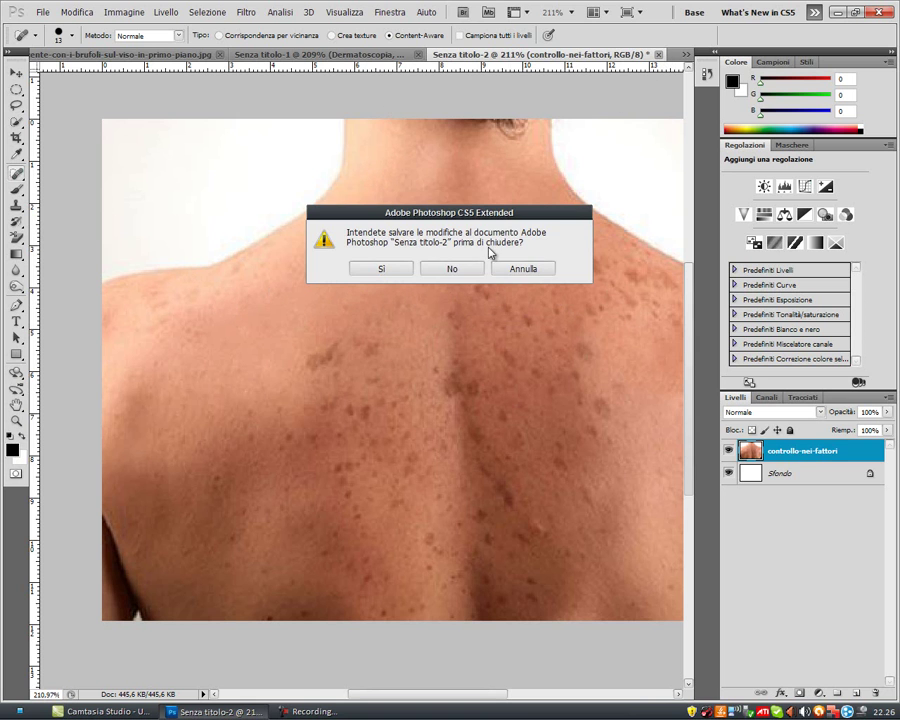
left_click(472, 267)
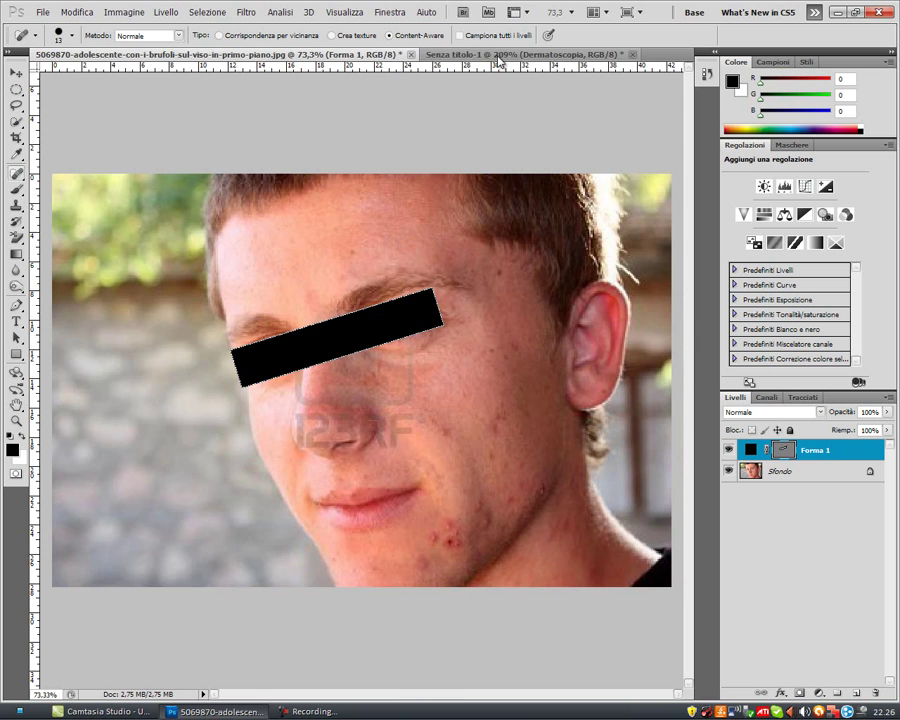
left_click(500, 55)
left_click(440, 345)
left_click(404, 275)
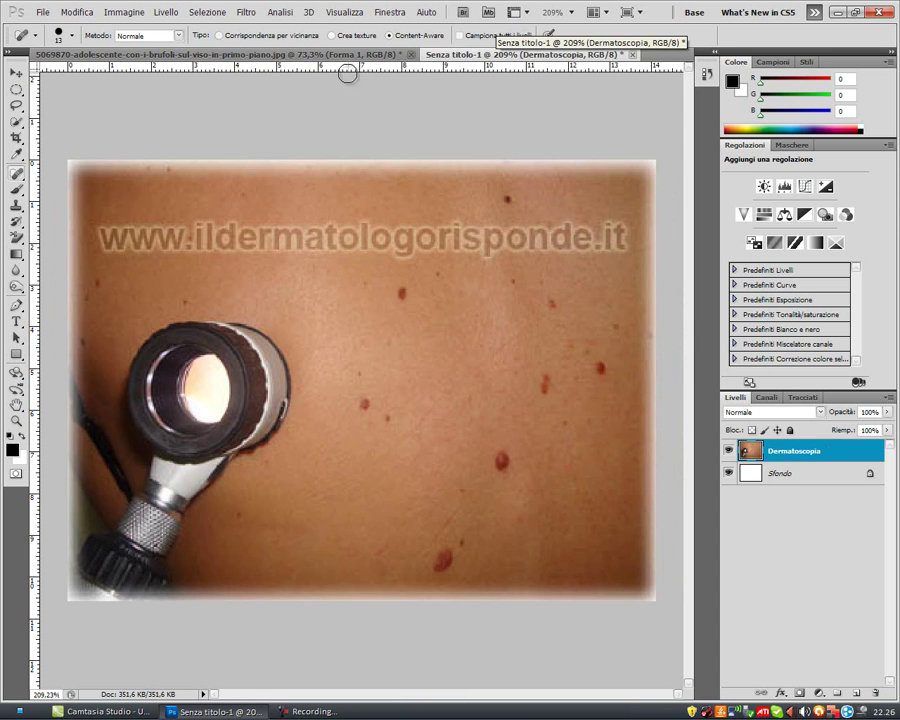
left_click(348, 55)
left_click(364, 98)
left_click(476, 277)
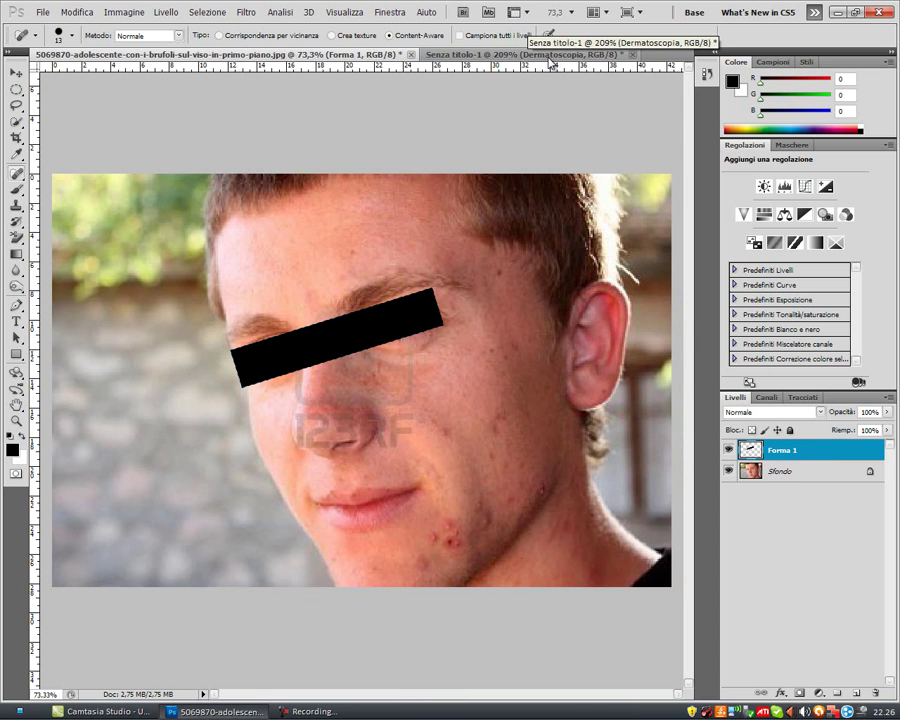
left_click(510, 55)
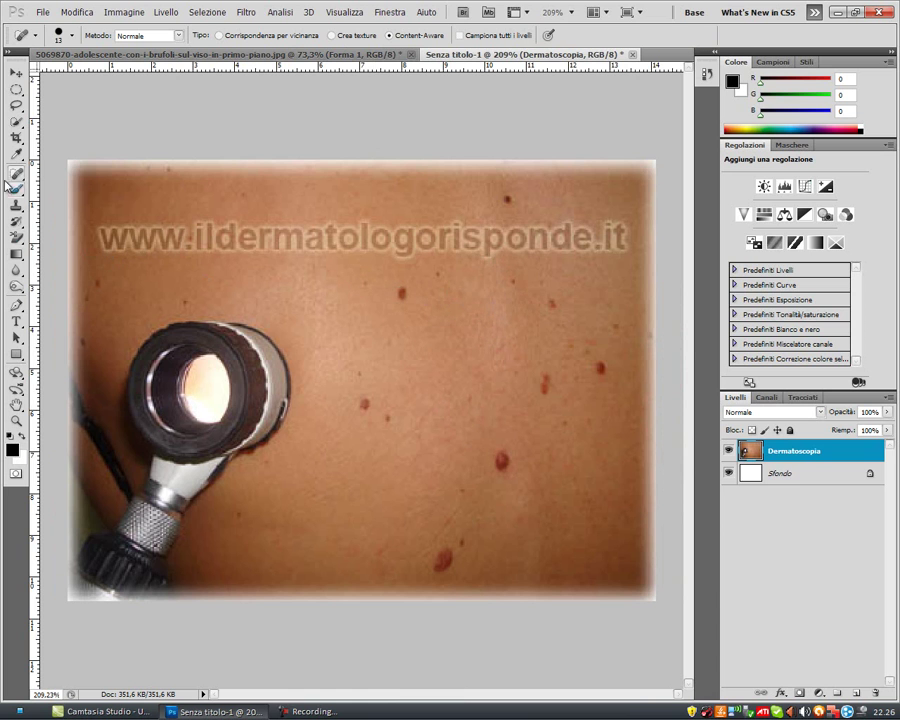
- Patch the reddish lower-right mole with nearby clean skin using the Patch tool (Strumento Toppa)
right_click(19, 176)
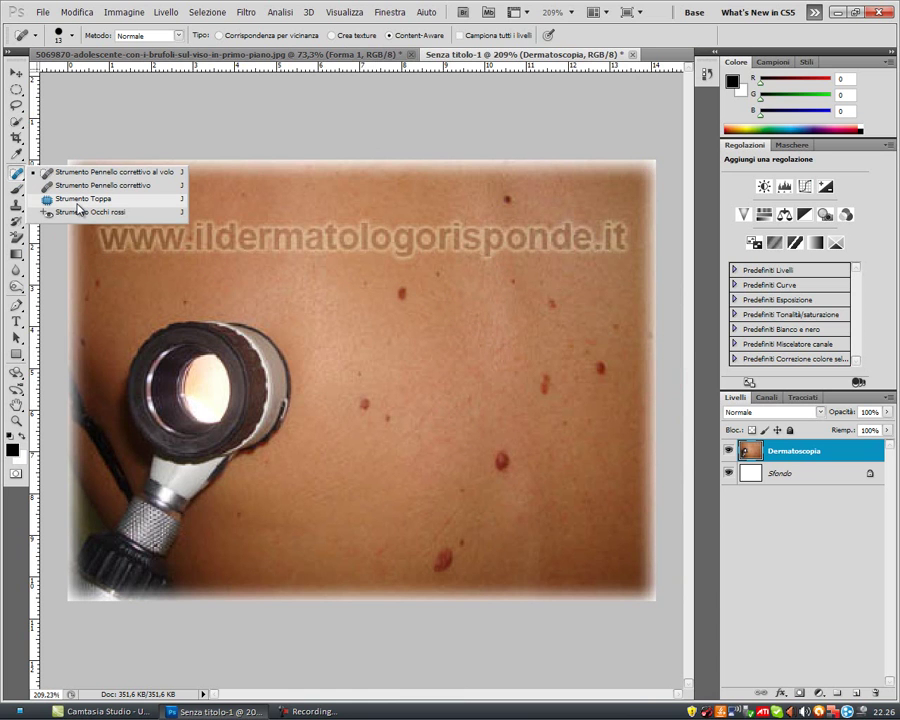
left_click(78, 199)
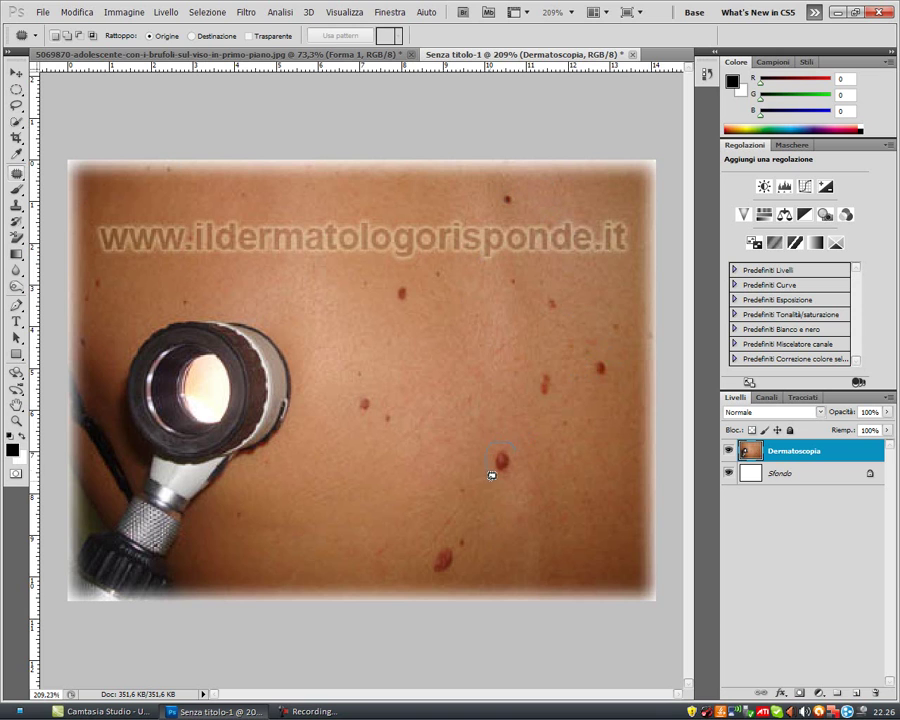
mouse_move(521, 450)
left_mouse_down()
mouse_move(509, 474)
mouse_move(557, 468)
mouse_move(570, 456)
mouse_move(564, 472)
mouse_move(546, 464)
mouse_move(565, 432)
mouse_move(516, 466)
left_mouse_up()
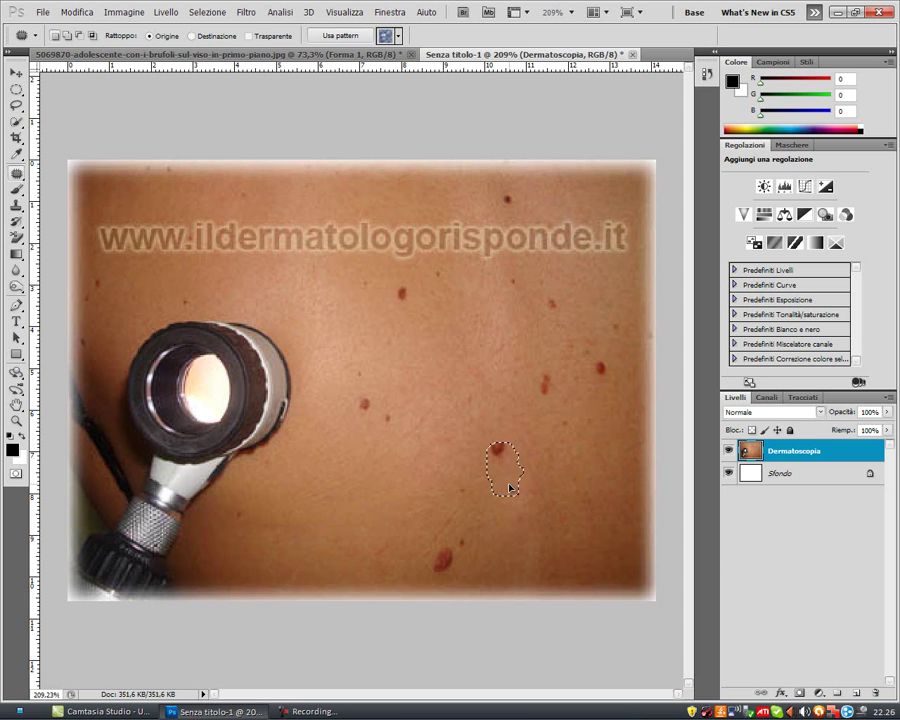
left_click_drag(509, 488, 505, 497)
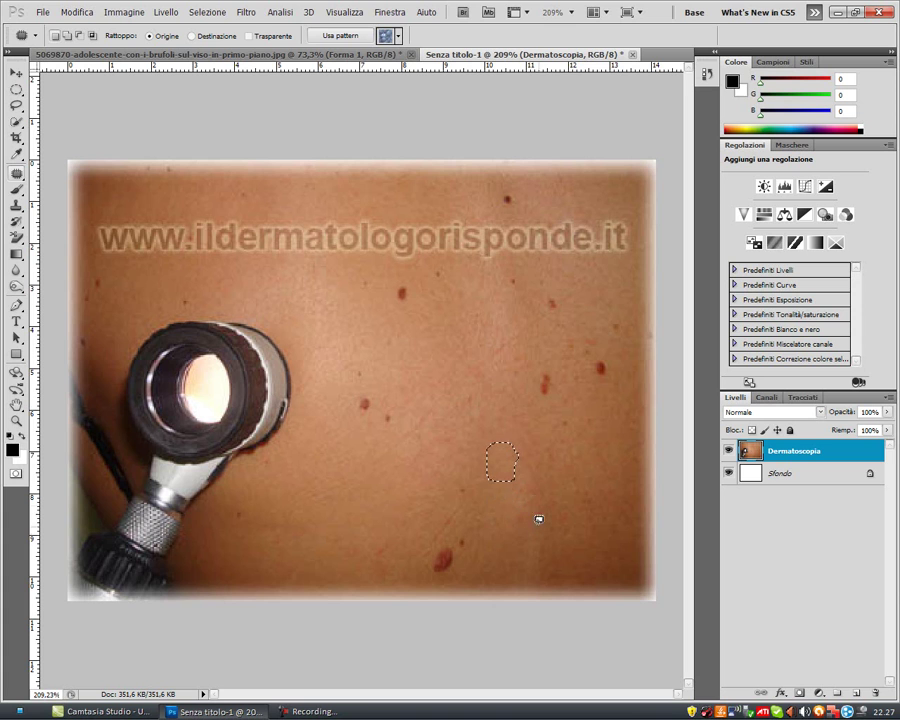
key("ctrl+d")
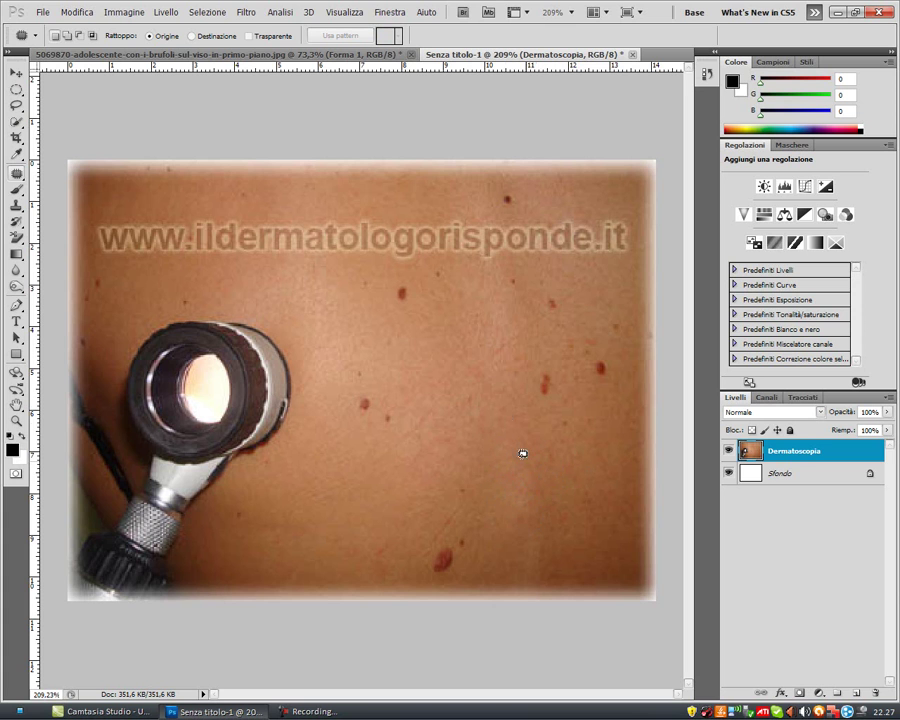
- Re-patch the lower-right mole with plain skin, undoing the version that pulled in watermark text
mouse_move(517, 443)
left_mouse_down()
mouse_move(350, 220)
mouse_move(363, 236)
left_mouse_up()
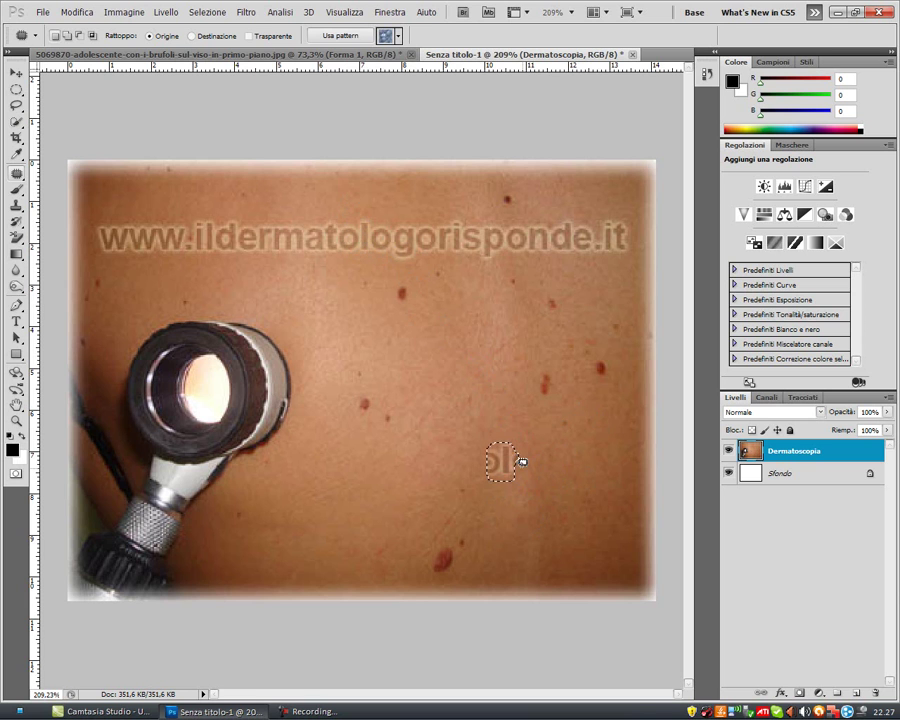
key("ctrl+z")
mouse_move(506, 460)
left_mouse_down()
mouse_move(506, 427)
mouse_move(526, 458)
left_mouse_up()
left_click(528, 470)
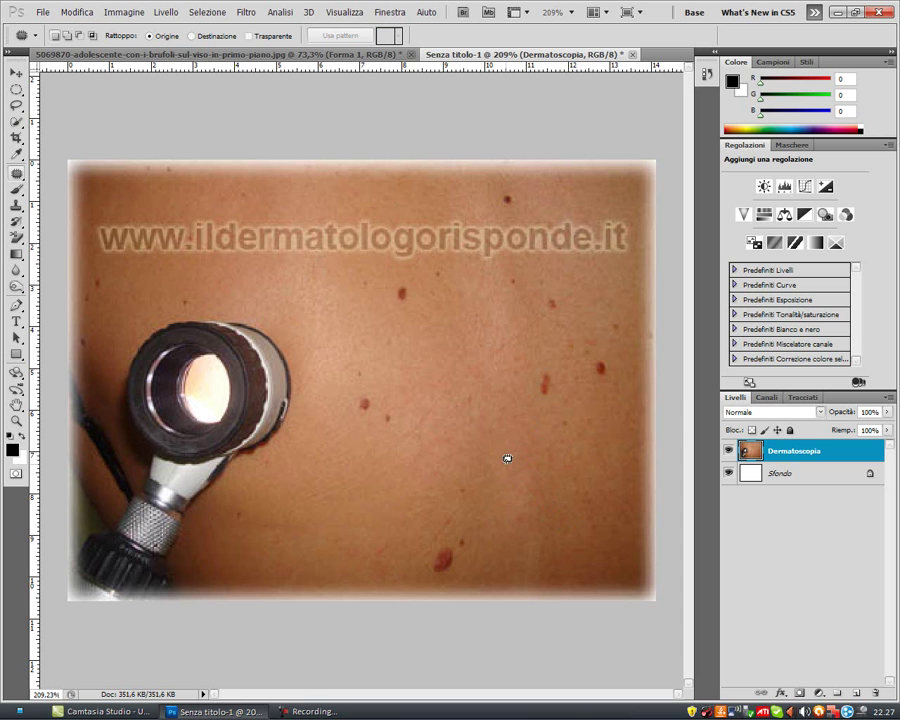
- Outline the moles in the upper middle, left of centre and near the bottom edge
mouse_move(398, 287)
left_mouse_down()
mouse_move(409, 299)
mouse_move(372, 280)
left_mouse_up()
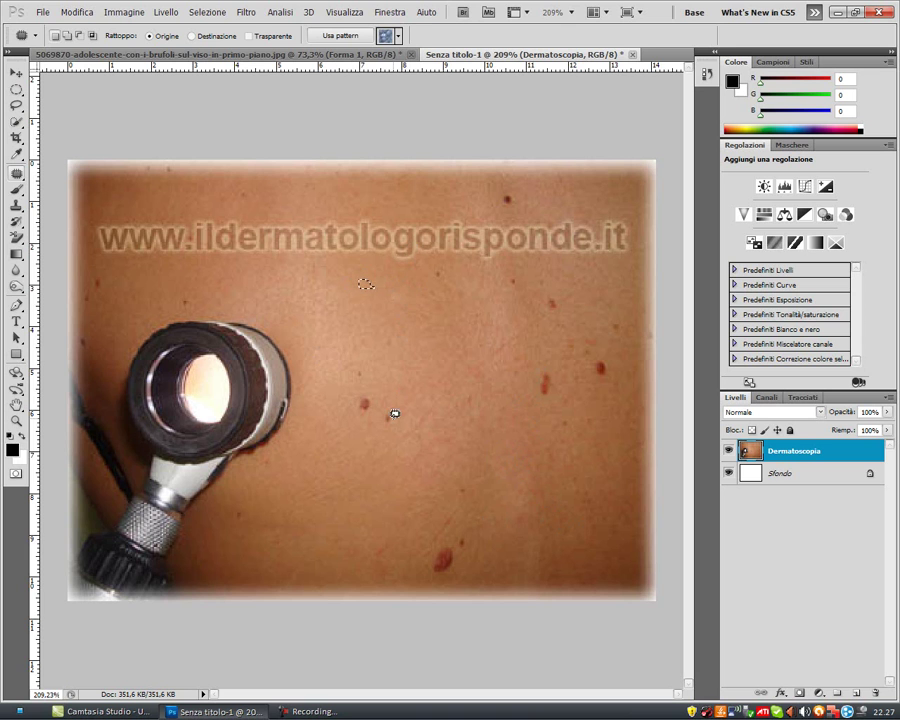
left_click_drag(358, 400, 386, 408)
mouse_move(450, 541)
left_mouse_down()
mouse_move(461, 550)
mouse_move(450, 545)
mouse_move(445, 577)
mouse_move(449, 558)
left_mouse_up()
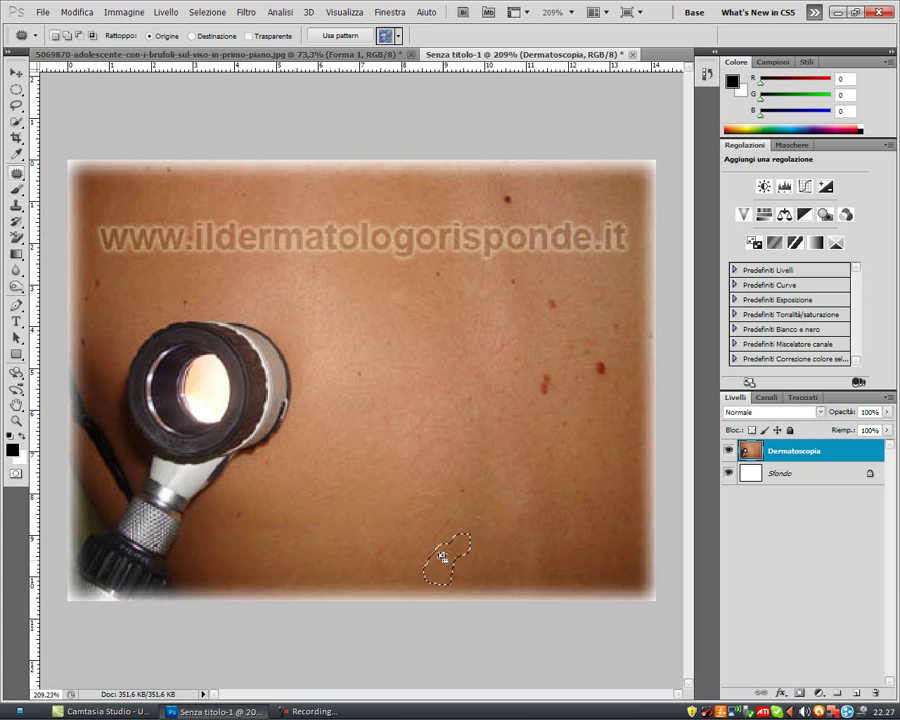
- Patch the moles right of centre, near the right edge, in the right half and near the top
left_click_drag(546, 372, 548, 435)
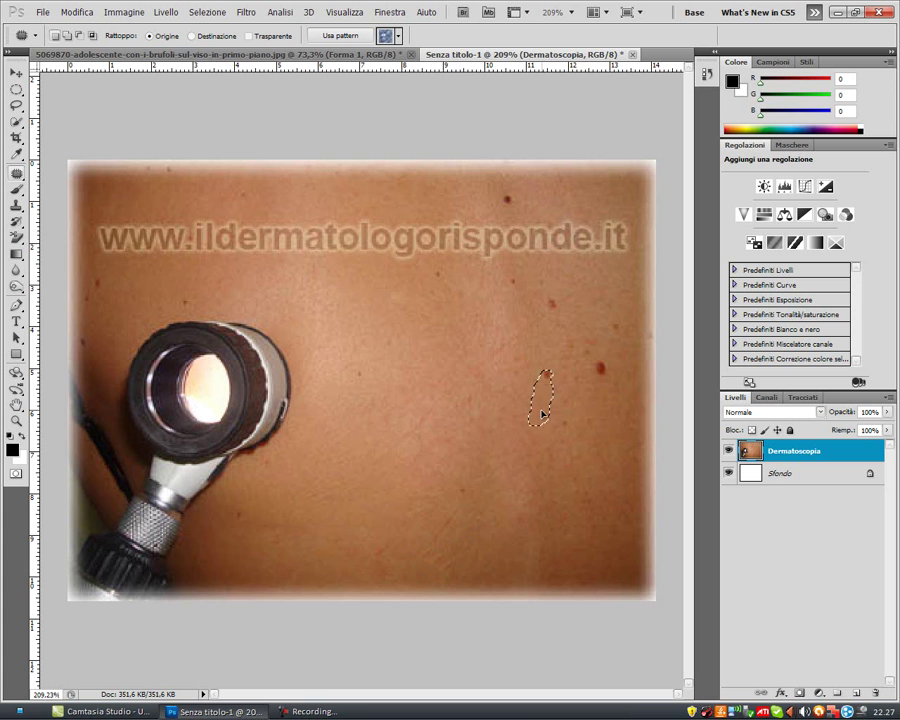
key("ctrl+d")
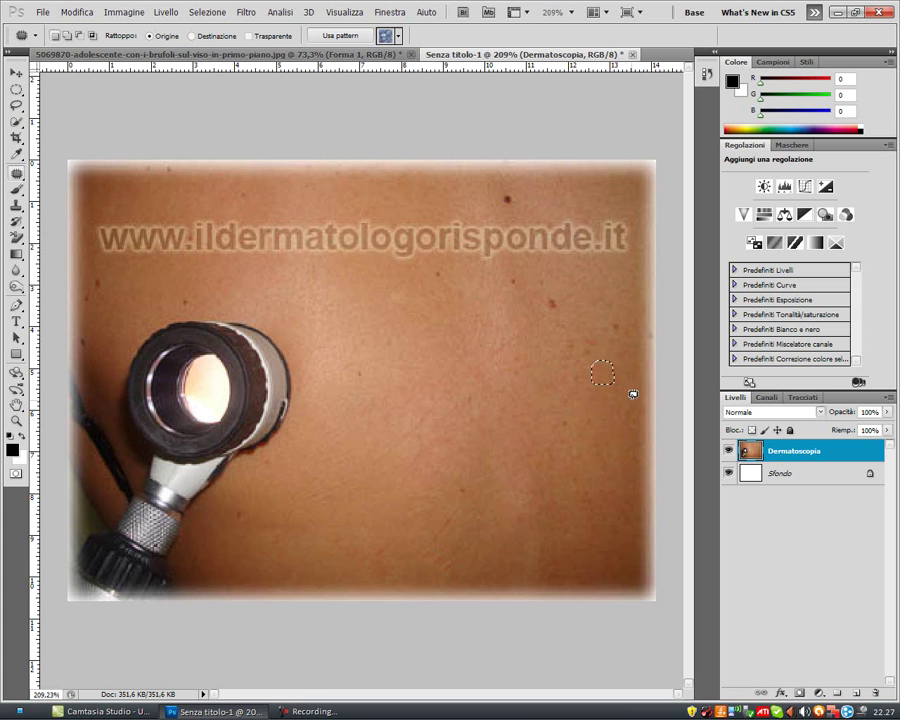
key("ctrl+d")
left_click_drag(618, 320, 627, 329)
key("ctrl+d")
left_click_drag(557, 312, 553, 298)
key("ctrl+d")
left_click_drag(521, 204, 514, 206)
key("ctrl+d")
- Patch the remaining small spots around the centre, beside the dermatoscope and near the left edge, and outline one above the watermark
left_click_drag(366, 367, 362, 368)
left_click_drag(436, 265, 430, 268)
left_click_drag(547, 277, 541, 286)
left_click_drag(556, 420, 550, 430)
left_click(462, 489)
left_click_drag(247, 517, 240, 512)
left_click_drag(104, 265, 89, 345)
left_click_drag(95, 273, 95, 273)
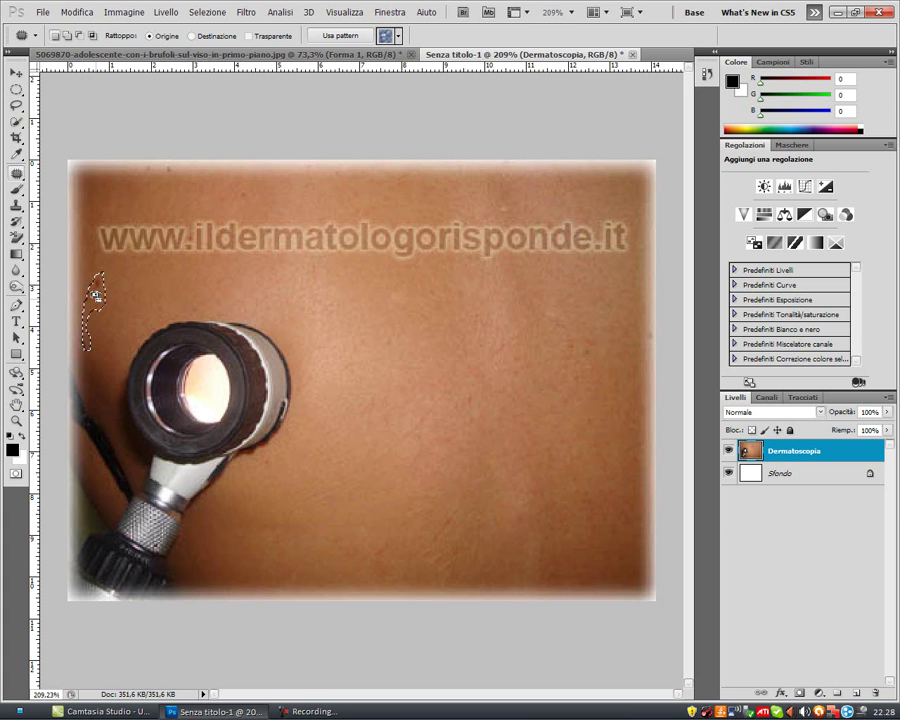
left_click(113, 334)
mouse_move(262, 206)
left_mouse_down()
mouse_move(255, 197)
mouse_move(236, 204)
left_mouse_up()
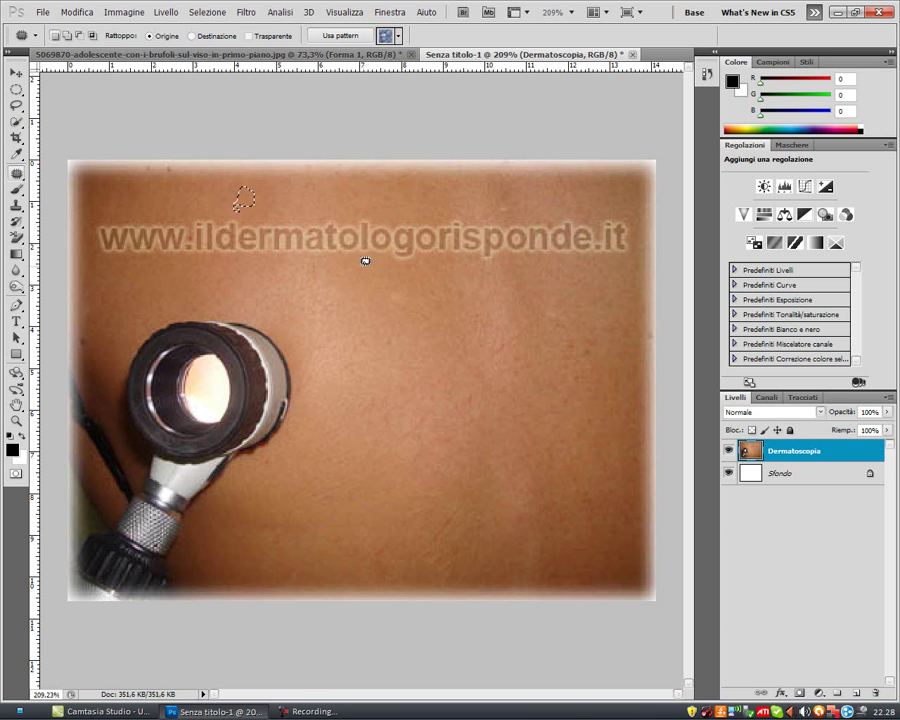
- Close the Senza titolo-1 mole photo without saving and zoom in on the face photo's chin
left_click(632, 54)
left_click(472, 266)
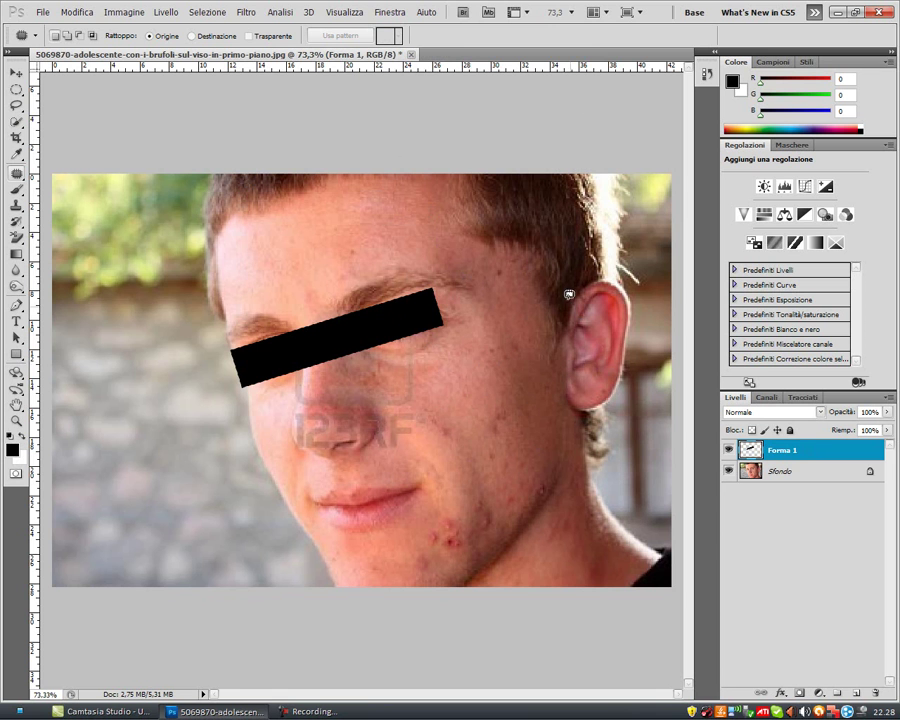
scroll(496, 558, "up", 1)
scroll(546, 564, "up", 1)
scroll(408, 526, "up", 1)
scroll(416, 526, "up", 1)
scroll(404, 531, "down", 1)
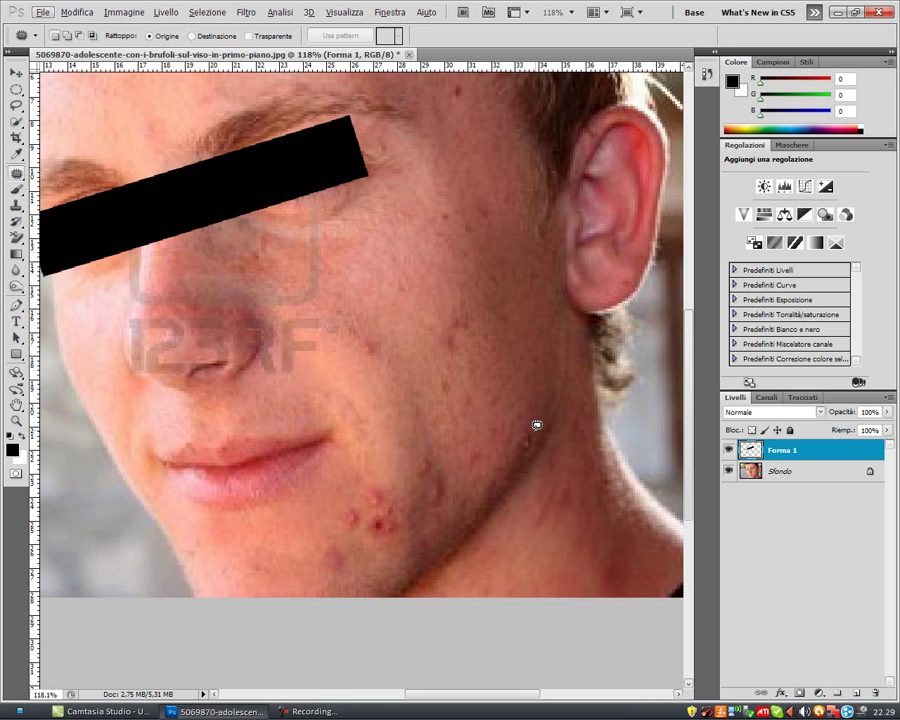
- Select the Sfondo layer and patch the small jawline blemish with nearby skin
mouse_move(529, 421)
left_mouse_down()
mouse_move(536, 440)
mouse_move(508, 487)
mouse_move(504, 466)
left_mouse_up()
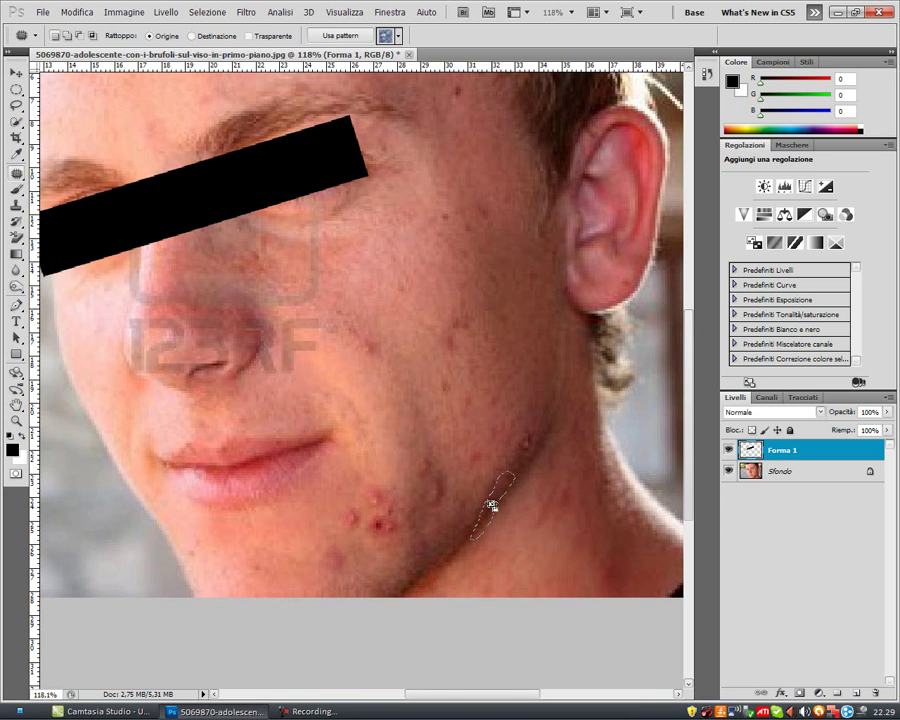
key("ctrl+d")
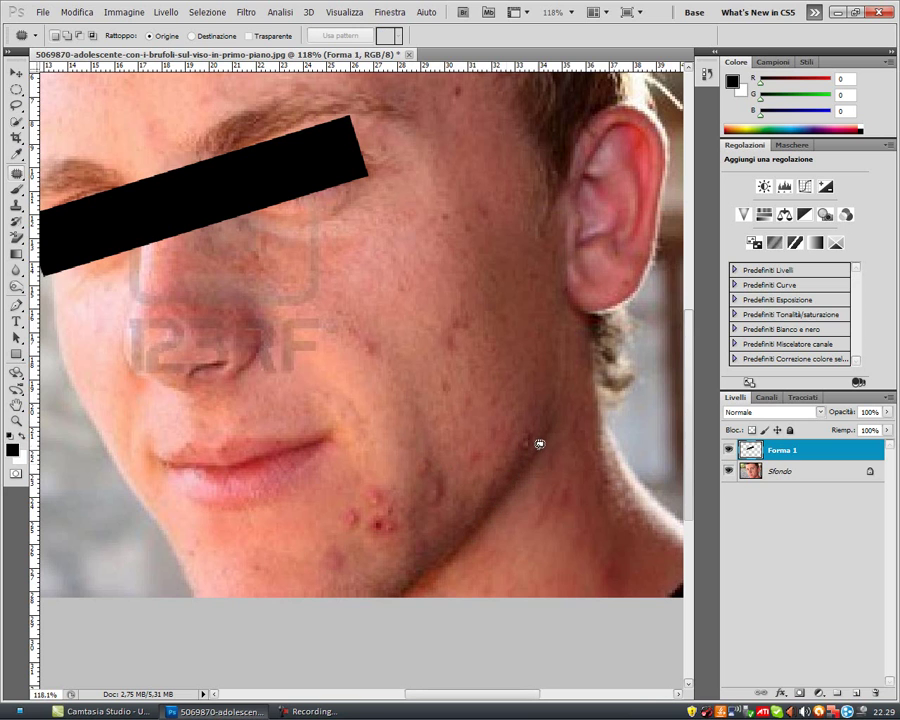
mouse_move(535, 416)
left_mouse_down()
mouse_move(538, 433)
mouse_move(535, 418)
left_mouse_up()
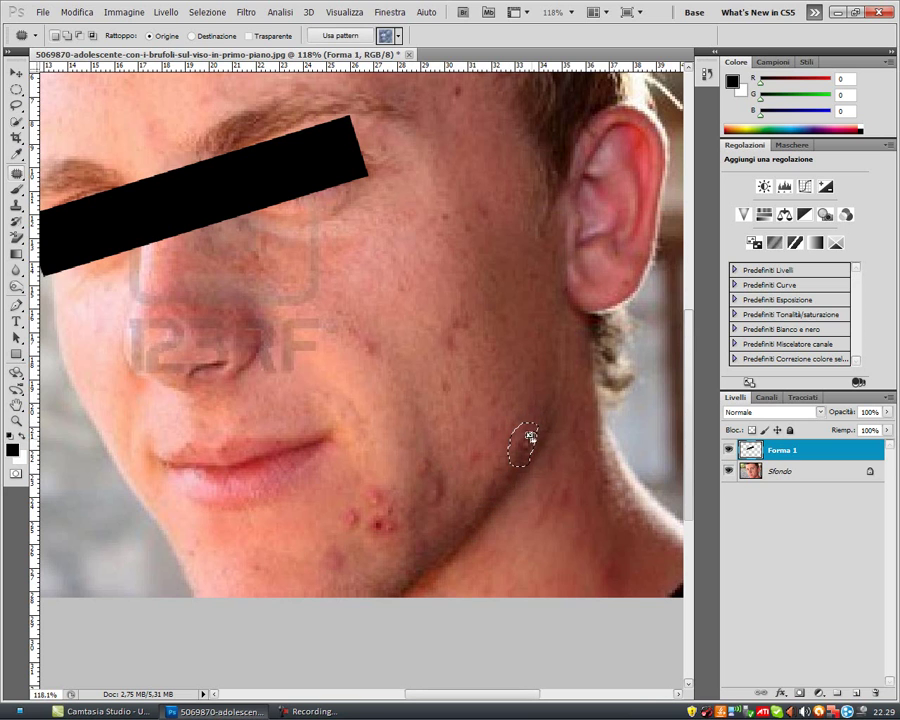
left_click(520, 450)
left_click(421, 269)
left_click(780, 470)
mouse_move(521, 452)
left_mouse_down()
mouse_move(500, 480)
mouse_move(510, 462)
left_mouse_up()
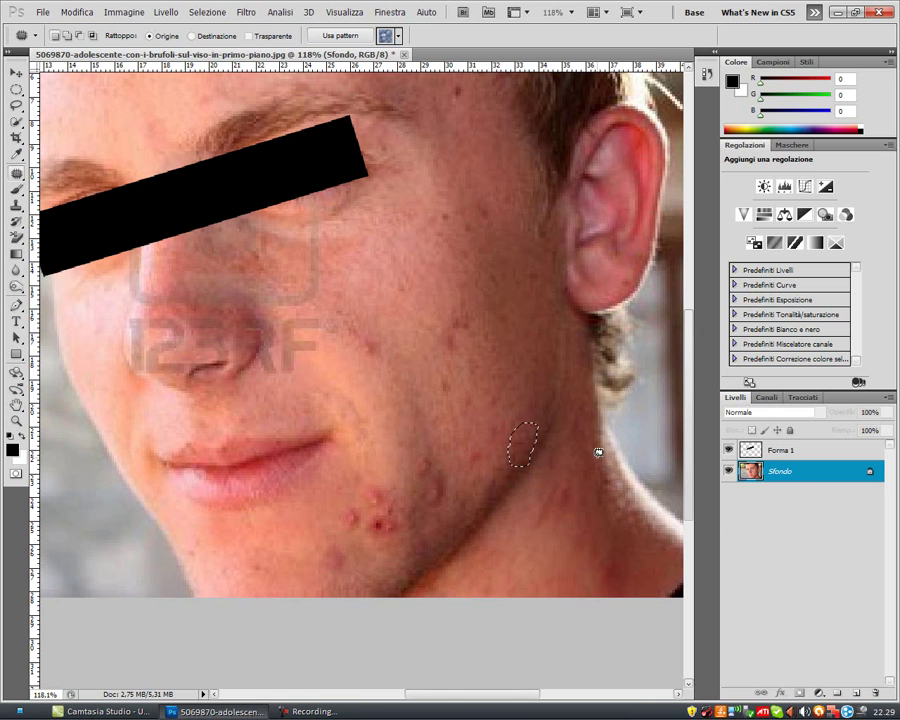
- Patch the pimple on the left of the chin with clean skin
left_click(540, 474)
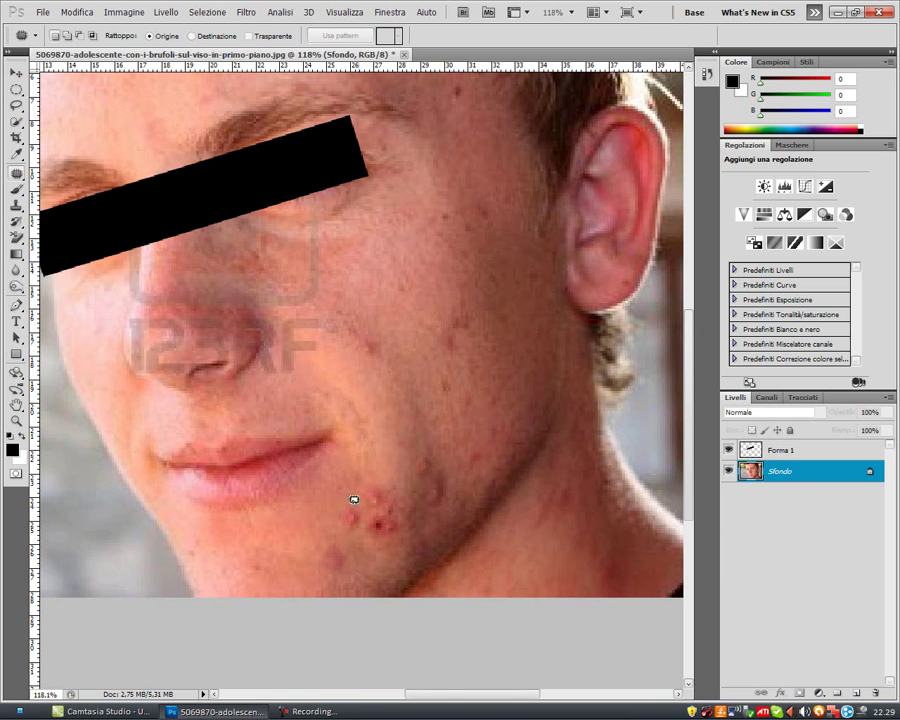
mouse_move(339, 510)
left_mouse_down()
mouse_move(357, 537)
mouse_move(355, 525)
left_mouse_up()
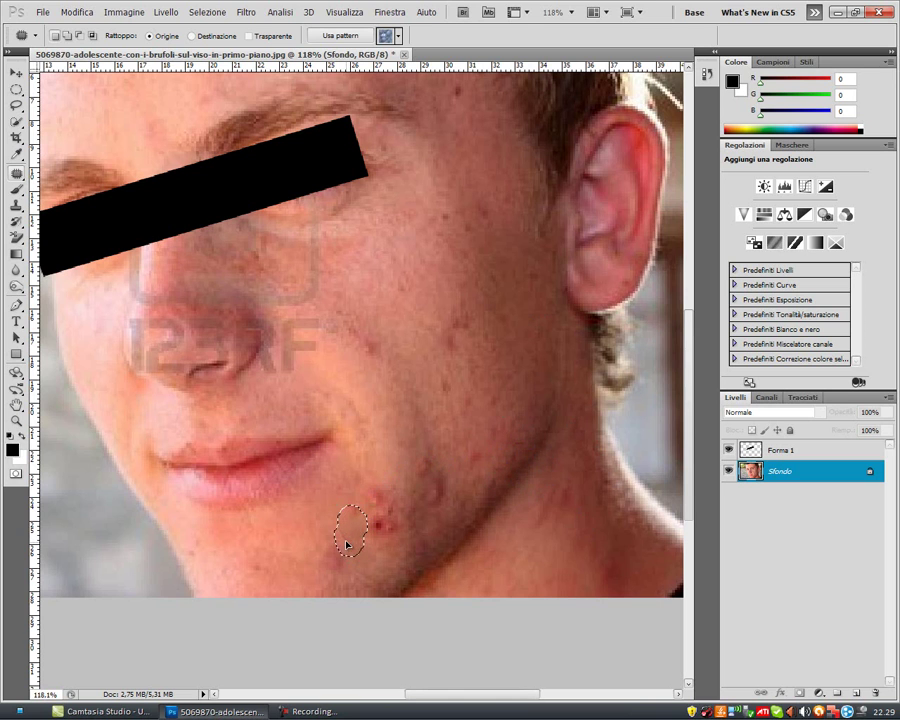
left_click_drag(339, 533, 357, 543)
- Switch the healing tool group to the Spot Healing Brush
right_click(17, 172)
left_click(64, 177)
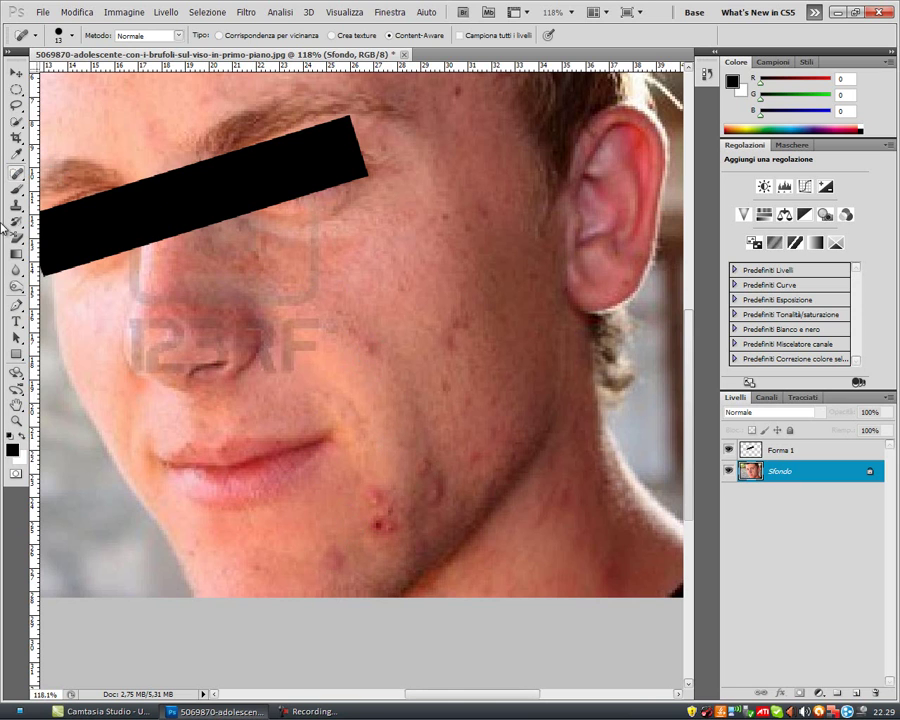
right_click(16, 177)
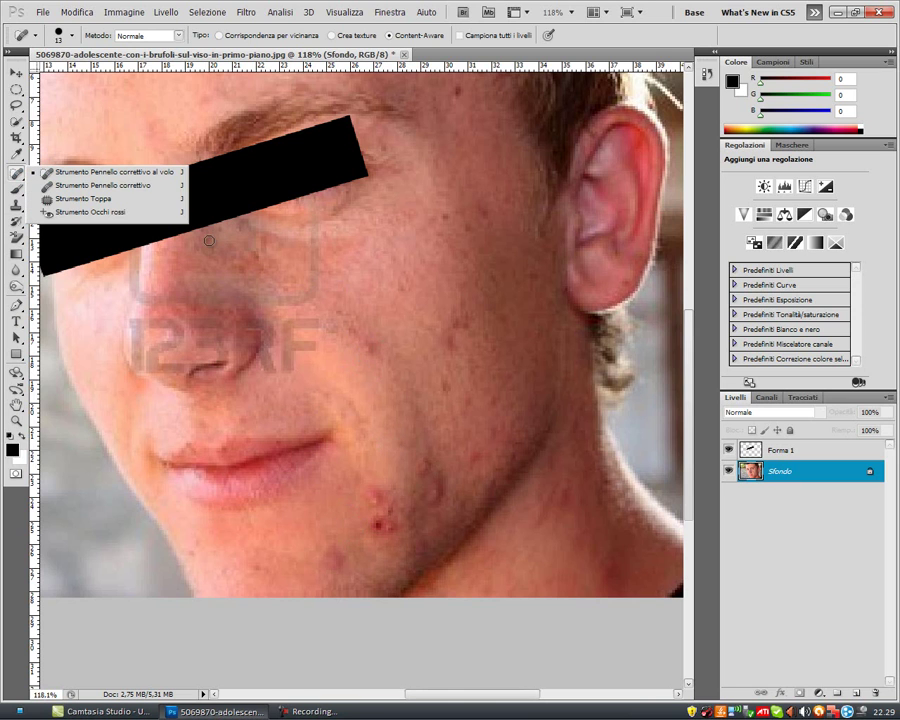
- Spot-heal one blemish near the hairline and one on the forehead
left_click(371, 346)
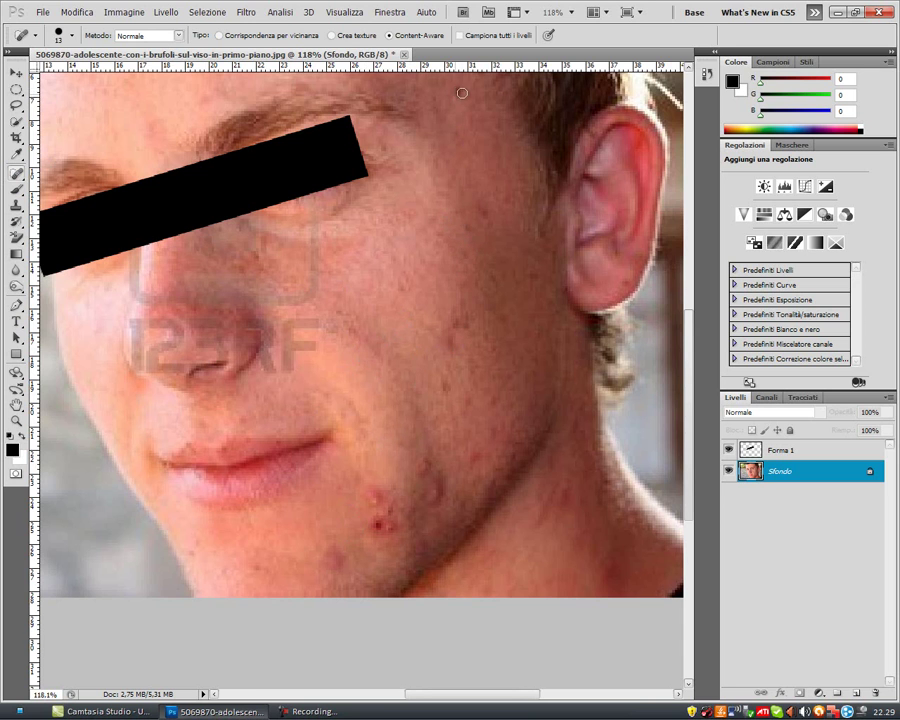
left_click(457, 92)
scroll(515, 190, "up", 2)
scroll(216, 174, "up", 3)
scroll(219, 209, "up", 1)
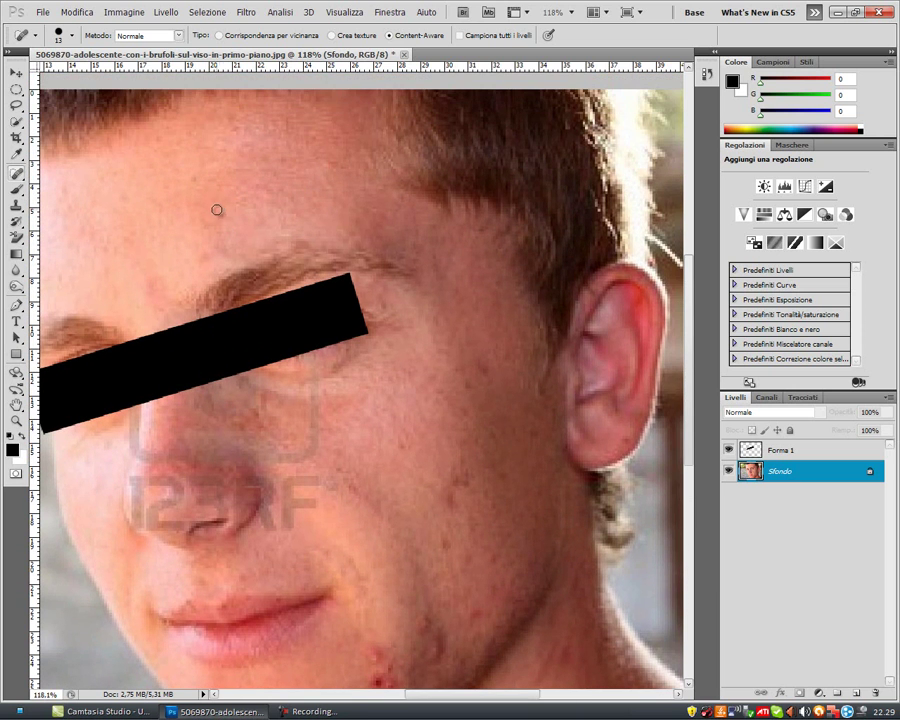
left_click(223, 213)
scroll(256, 220, "up", 1)
scroll(492, 414, "down", 5)
scroll(440, 480, "down", 2)
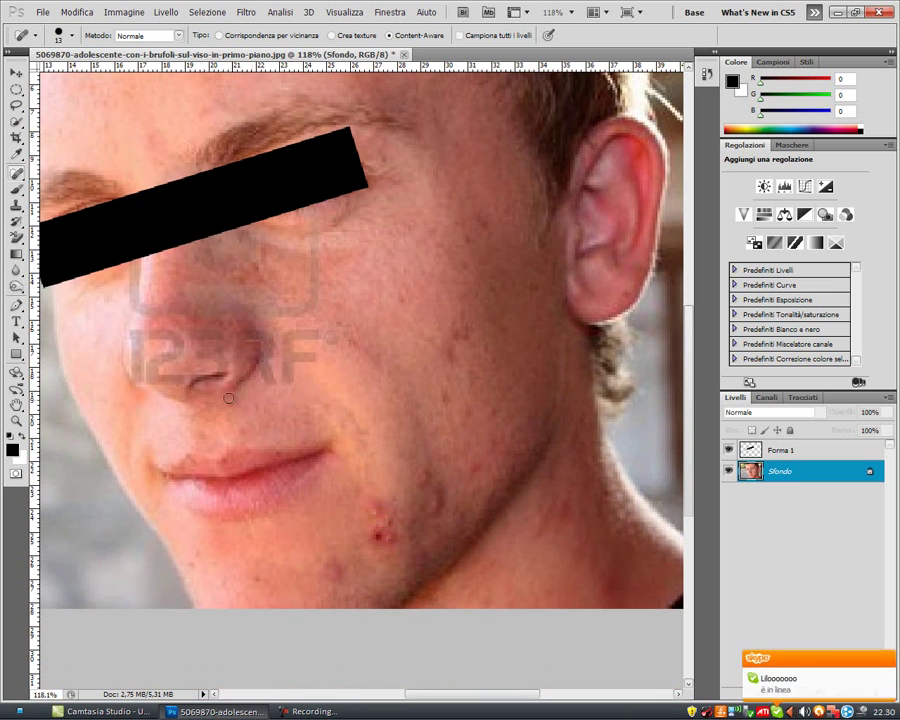
- With the Patch tool, patch the pimple on the lower cheek and chin
left_click_drag(17, 173, 80, 209)
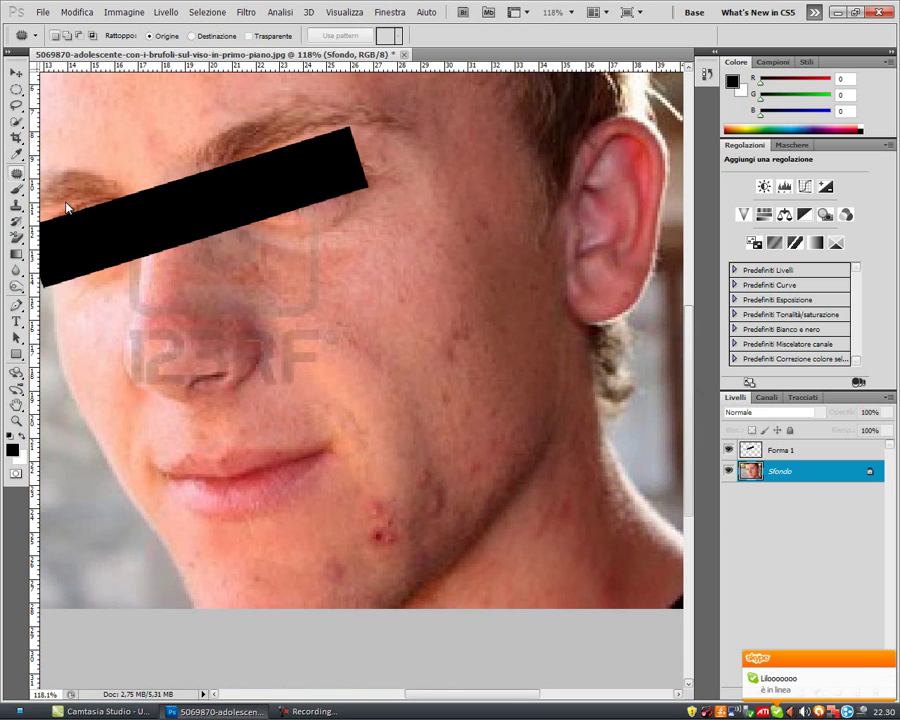
mouse_move(386, 494)
left_mouse_down()
mouse_move(367, 493)
mouse_move(390, 494)
left_mouse_up()
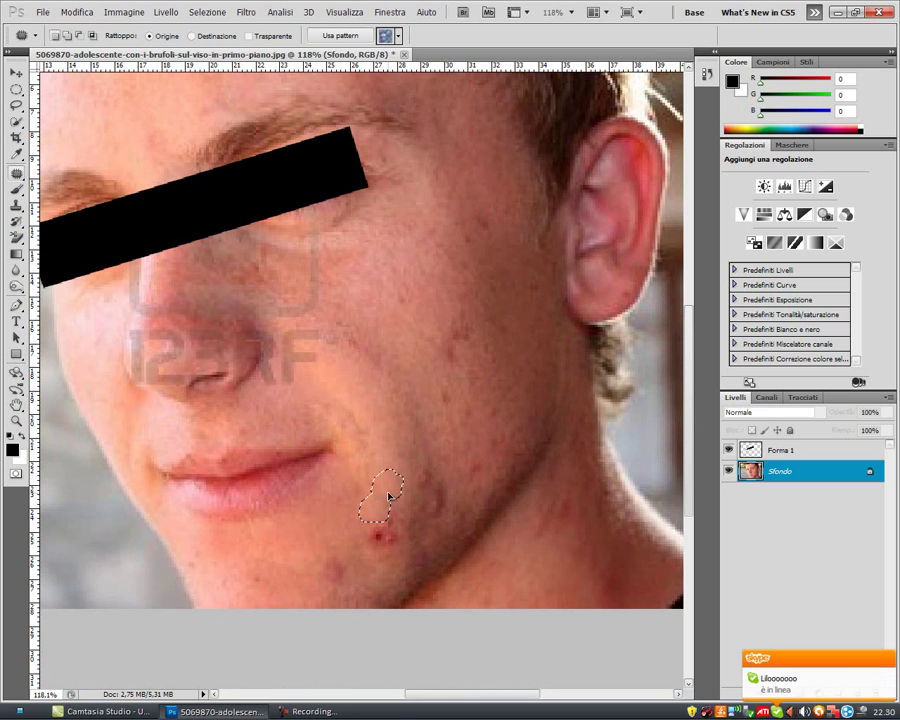
left_click(382, 545)
mouse_move(382, 545)
left_mouse_down()
mouse_move(385, 535)
mouse_move(378, 566)
left_mouse_up()
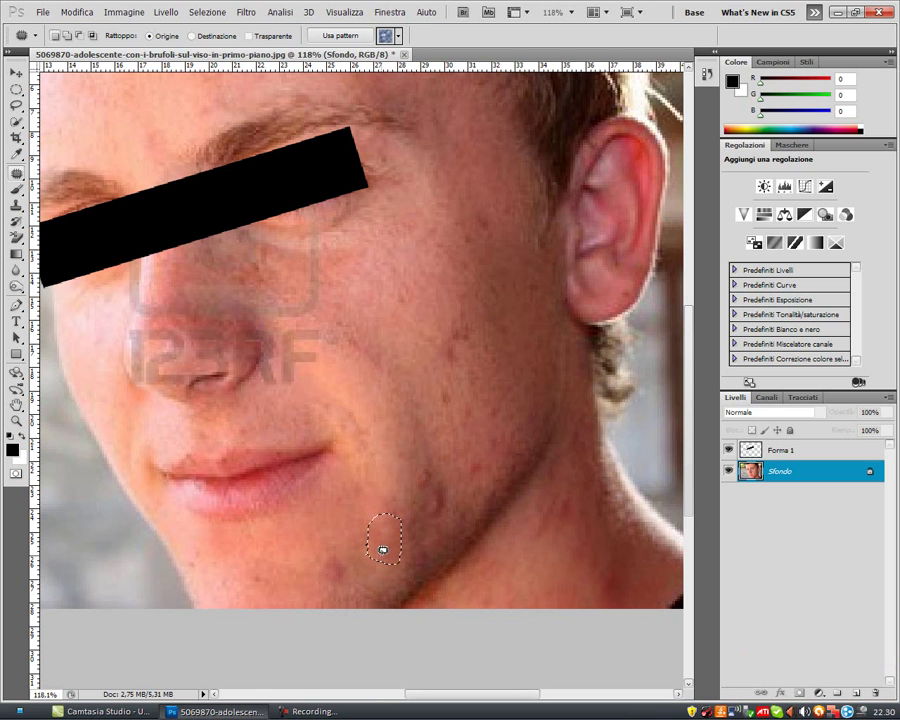
key("ctrl+d")
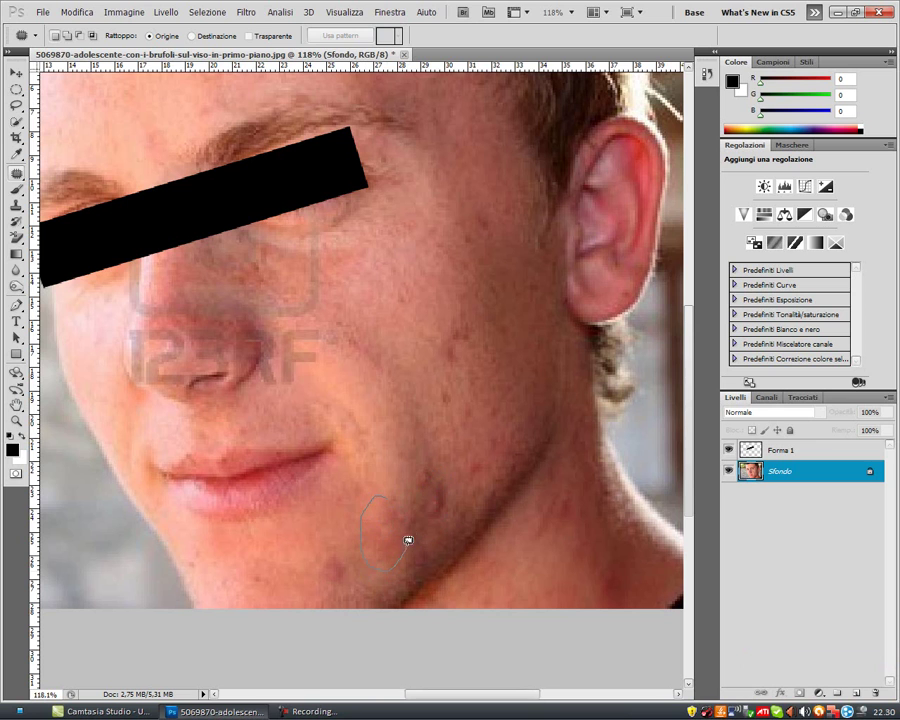
mouse_move(391, 497)
left_mouse_down()
mouse_move(352, 538)
mouse_move(410, 540)
left_mouse_up()
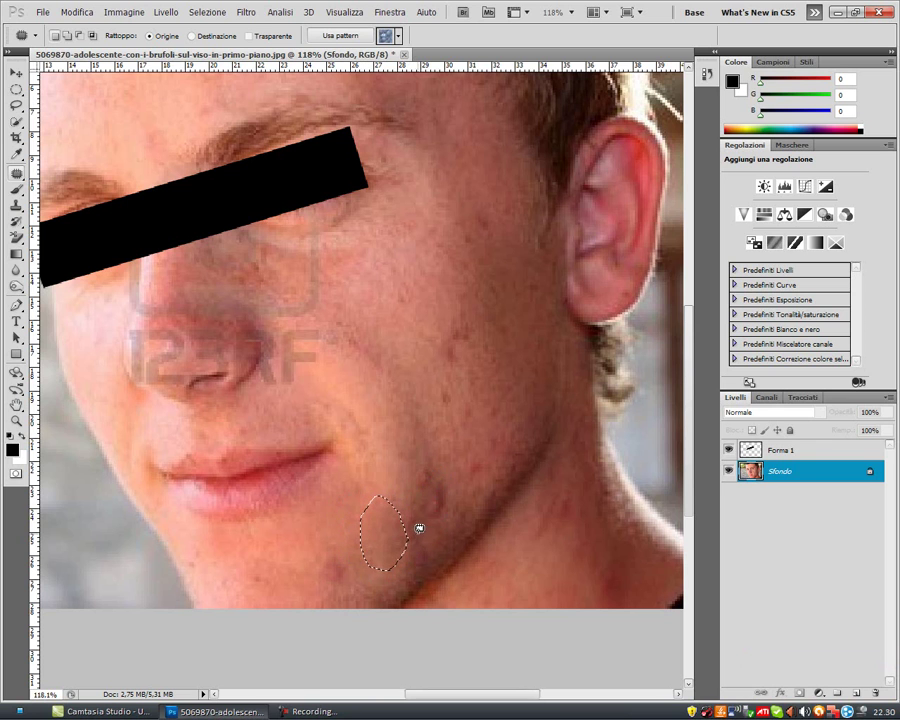
key("ctrl+d")
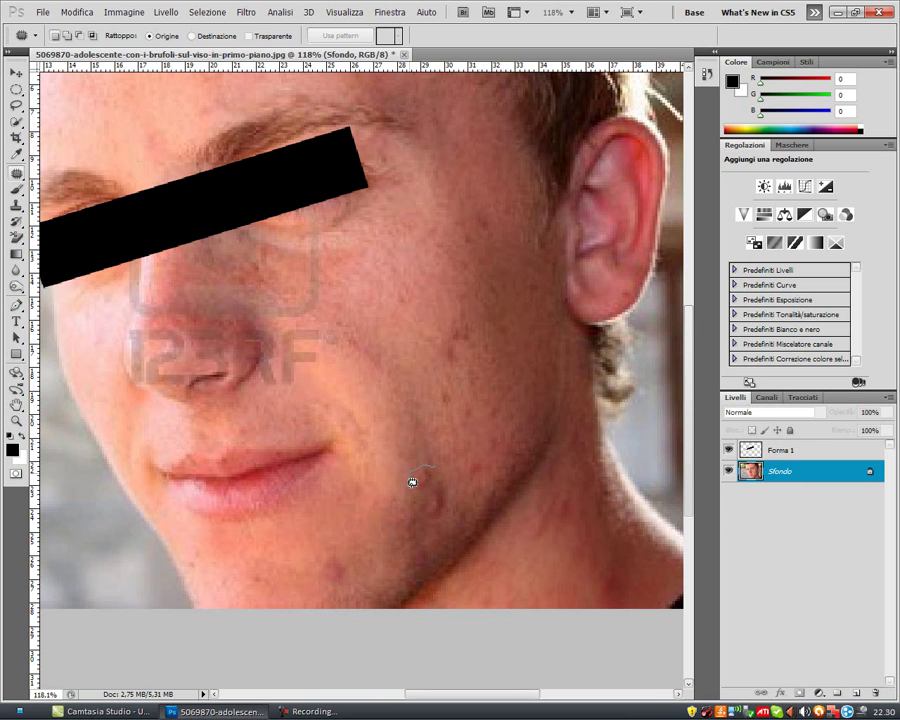
- Patch the spots on the right of the chin and one higher on the face
mouse_move(425, 498)
left_mouse_down()
mouse_move(440, 452)
mouse_move(430, 467)
left_mouse_up()
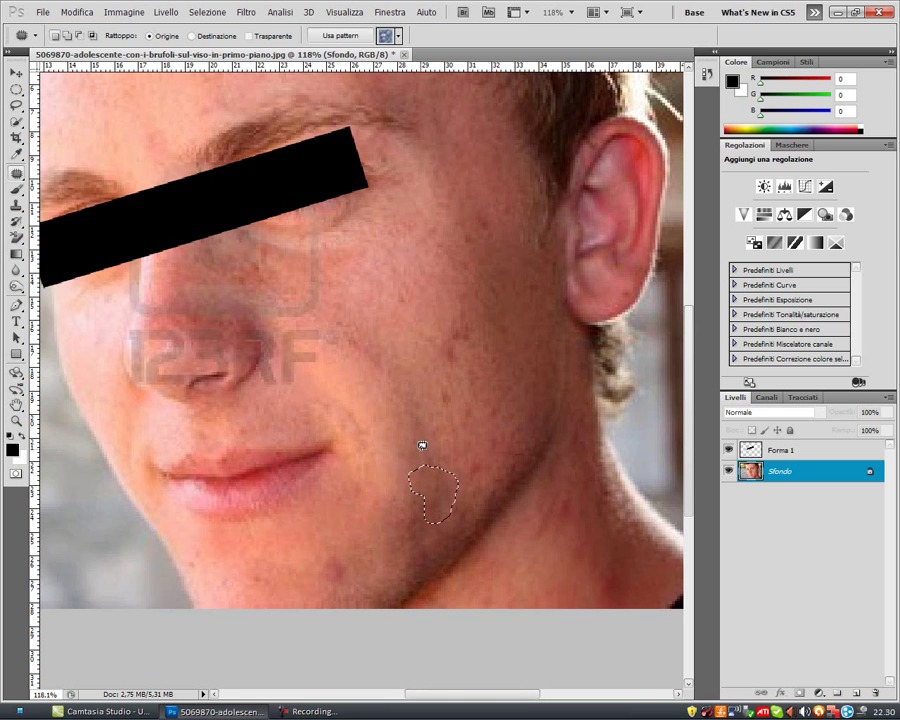
key("ctrl+d")
left_click_drag(465, 473, 468, 468)
mouse_move(477, 208)
left_mouse_down()
mouse_move(483, 230)
mouse_move(486, 217)
mouse_move(442, 348)
left_mouse_up()
mouse_move(478, 311)
left_mouse_down()
mouse_move(462, 314)
mouse_move(440, 344)
left_mouse_up()
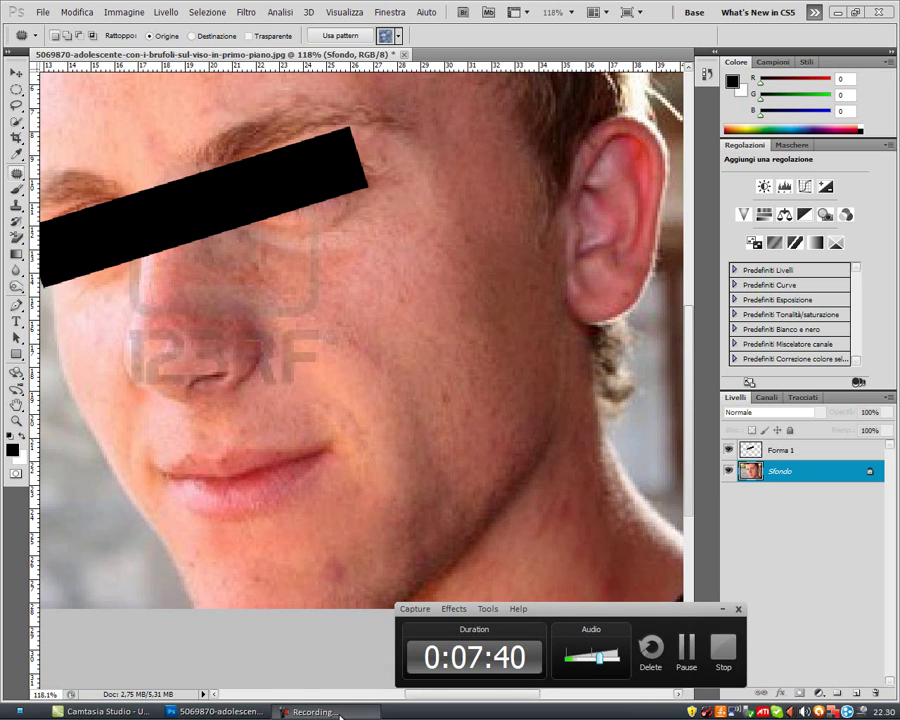
left_click(459, 385)
- Patch the remaining cheek blemish and the chin blemishes on the left
left_click_drag(464, 389, 460, 388)
left_click(464, 223)
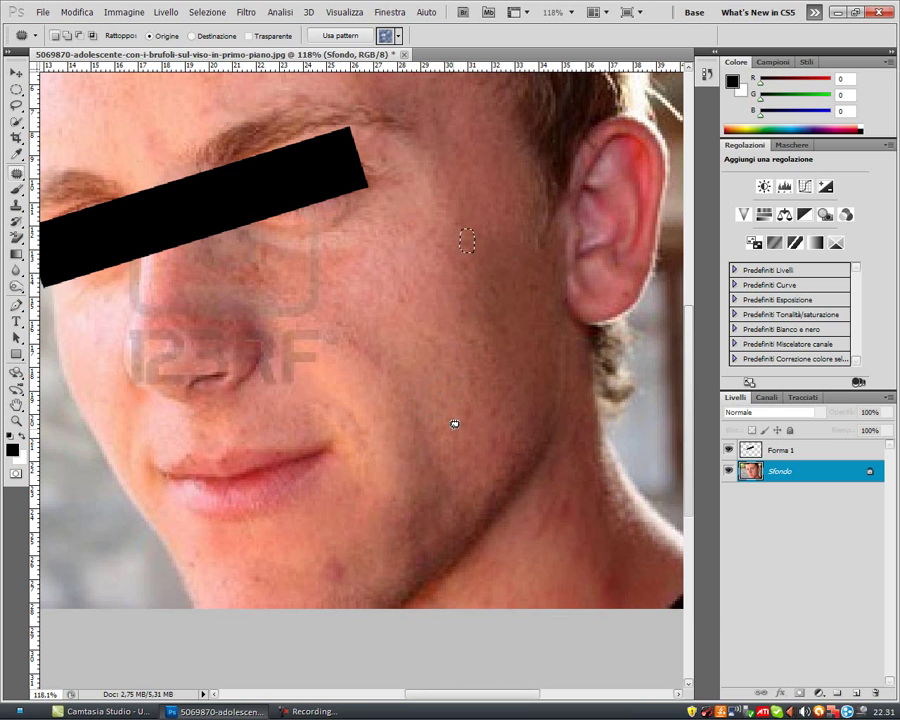
left_click(385, 517)
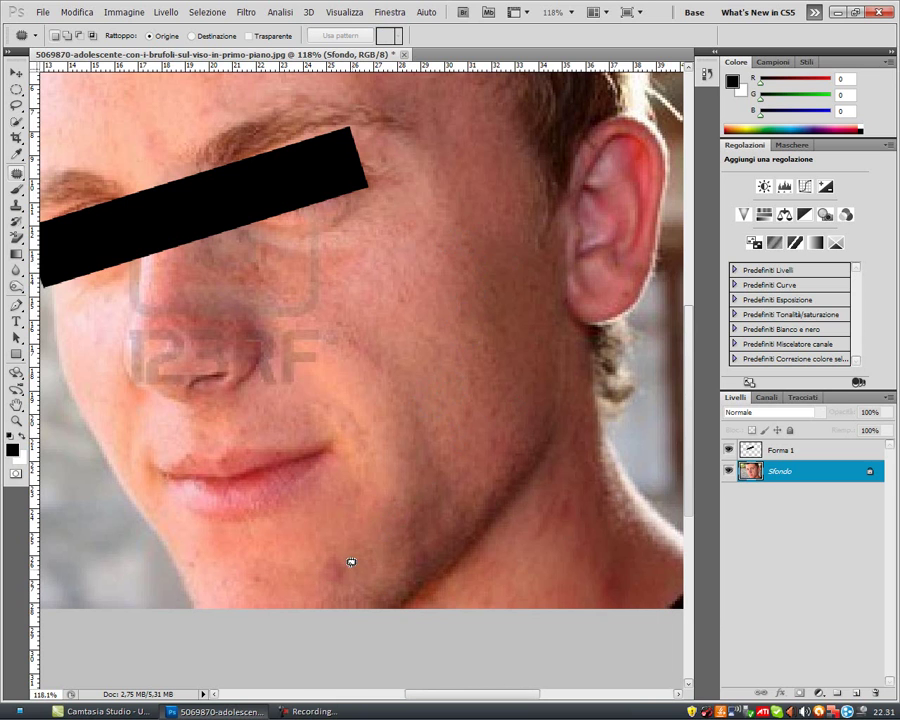
left_click_drag(348, 594, 314, 587)
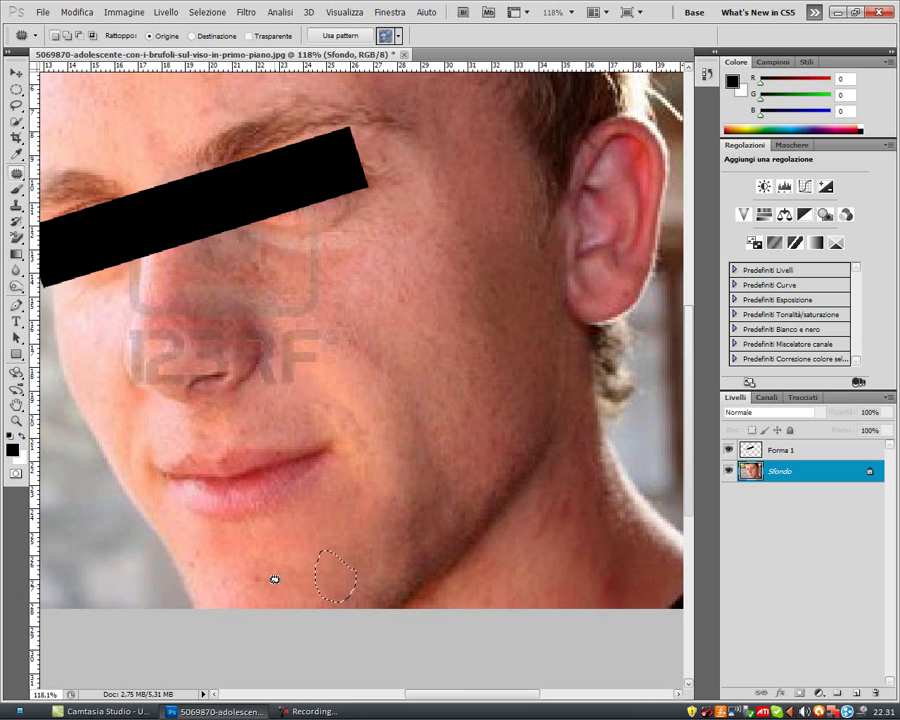
mouse_move(255, 576)
left_mouse_down()
mouse_move(262, 580)
mouse_move(185, 562)
mouse_move(192, 567)
left_mouse_up()
- Patch the blemish on the forehead and outline one on the neck
scroll(360, 396, "up", 3)
scroll(380, 406, "up", 3)
scroll(390, 440, "down", 3)
scroll(400, 438, "up", 1)
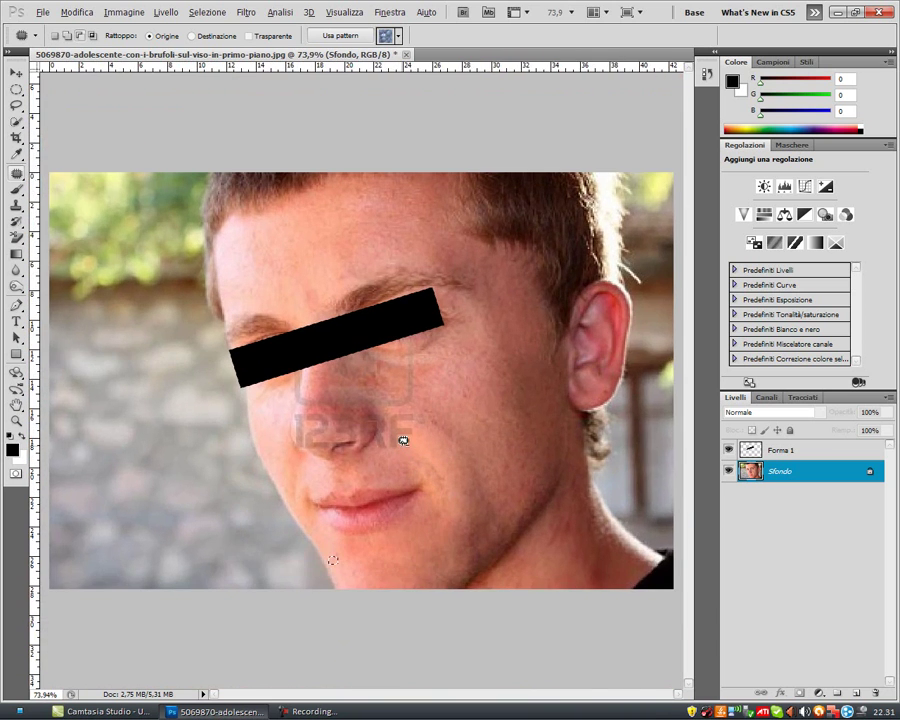
scroll(402, 438, "up", 1)
left_click_drag(300, 246, 296, 256)
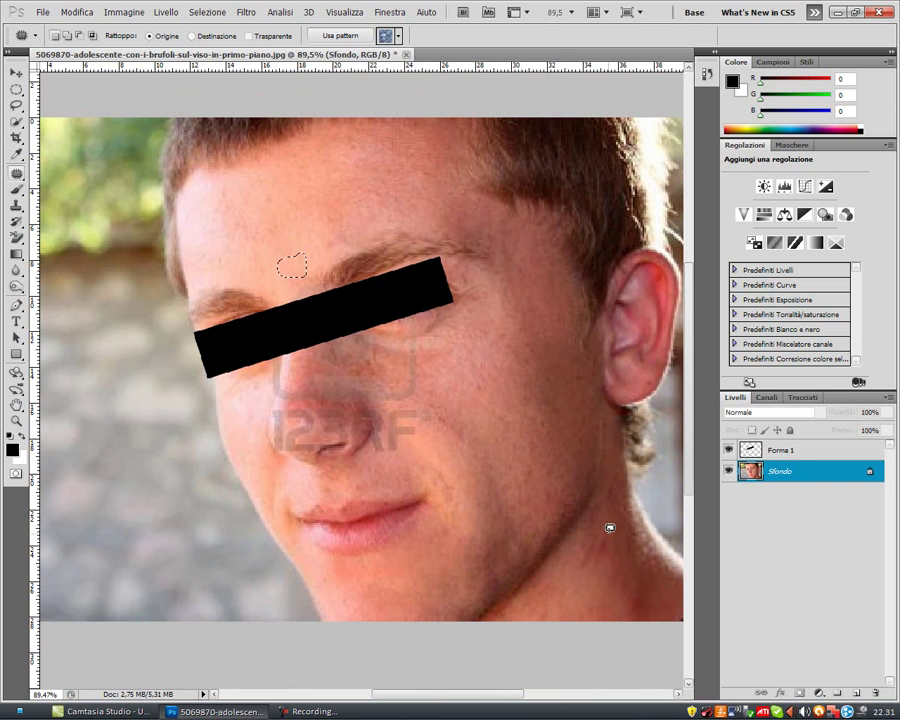
mouse_move(606, 526)
left_mouse_down()
mouse_move(596, 552)
mouse_move(607, 530)
left_mouse_up()
- Spot-heal two neck blemishes with the Content-Aware Spot Healing Brush
right_click(16, 172)
left_click(63, 174)
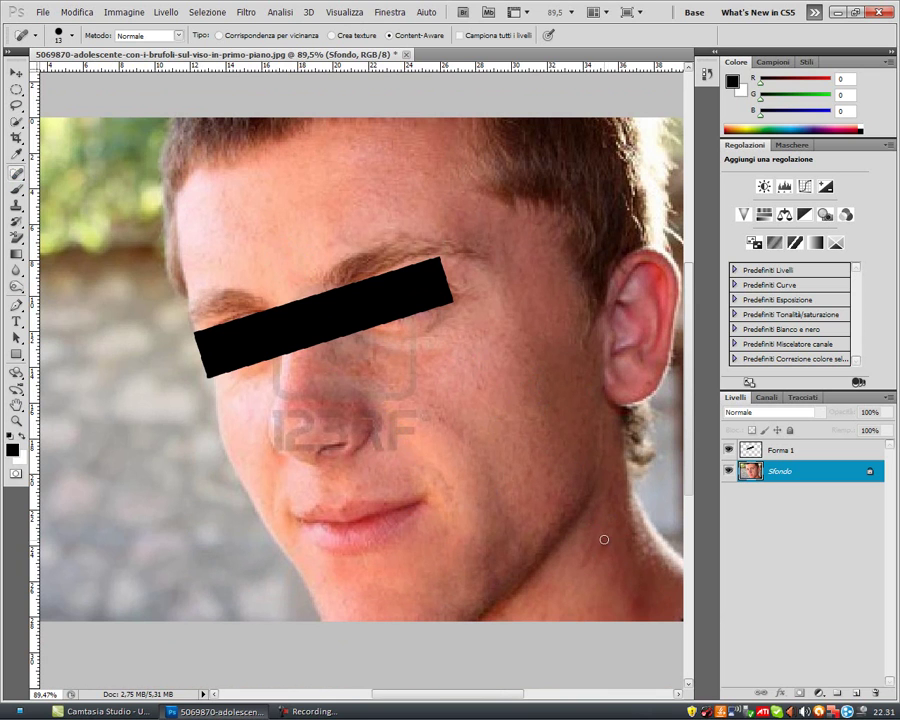
left_click_drag(605, 532, 587, 556)
left_click_drag(632, 609, 632, 605)
- Return to the Patch tool and patch the remaining neck blemishes, including a longer mark
right_click(17, 173)
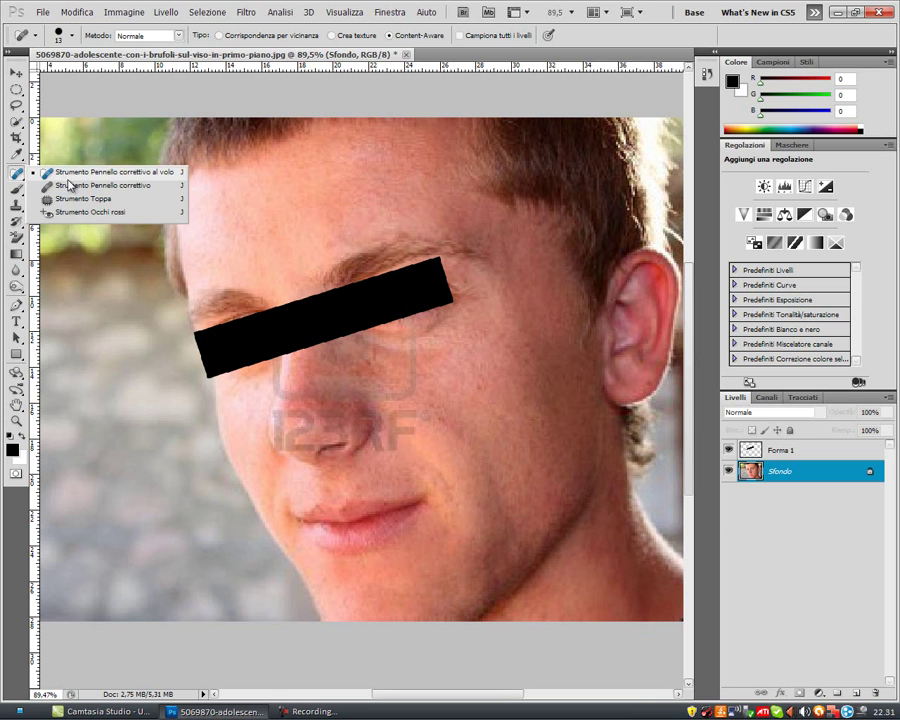
left_click(70, 198)
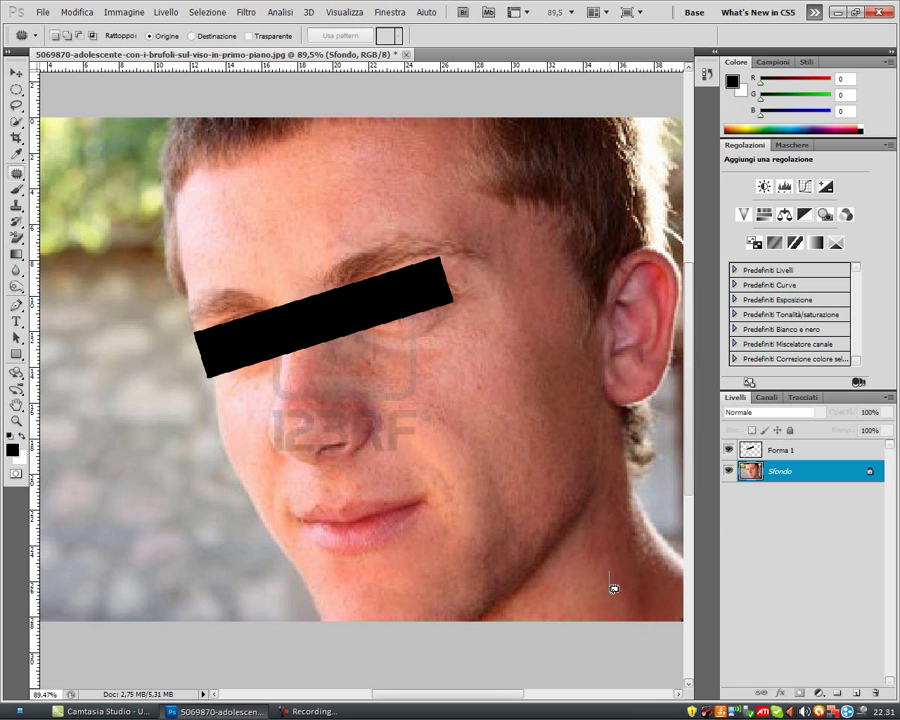
mouse_move(627, 611)
left_mouse_down()
mouse_move(612, 574)
mouse_move(590, 628)
left_mouse_up()
key("ctrl+d")
left_click_drag(602, 544, 596, 515)
left_click_drag(587, 560, 610, 578)
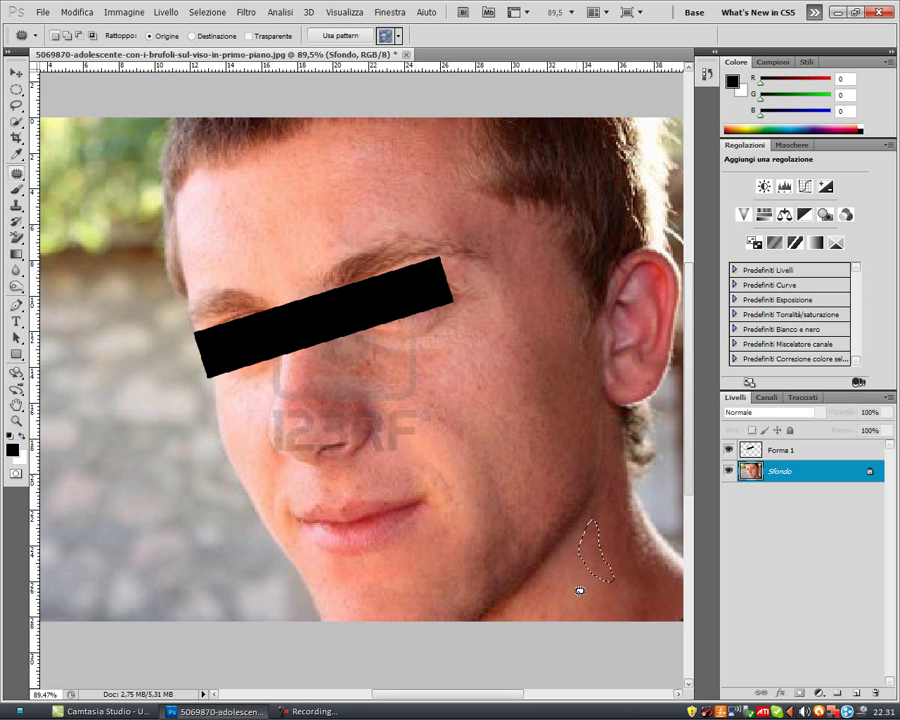
key("ctrl+d")
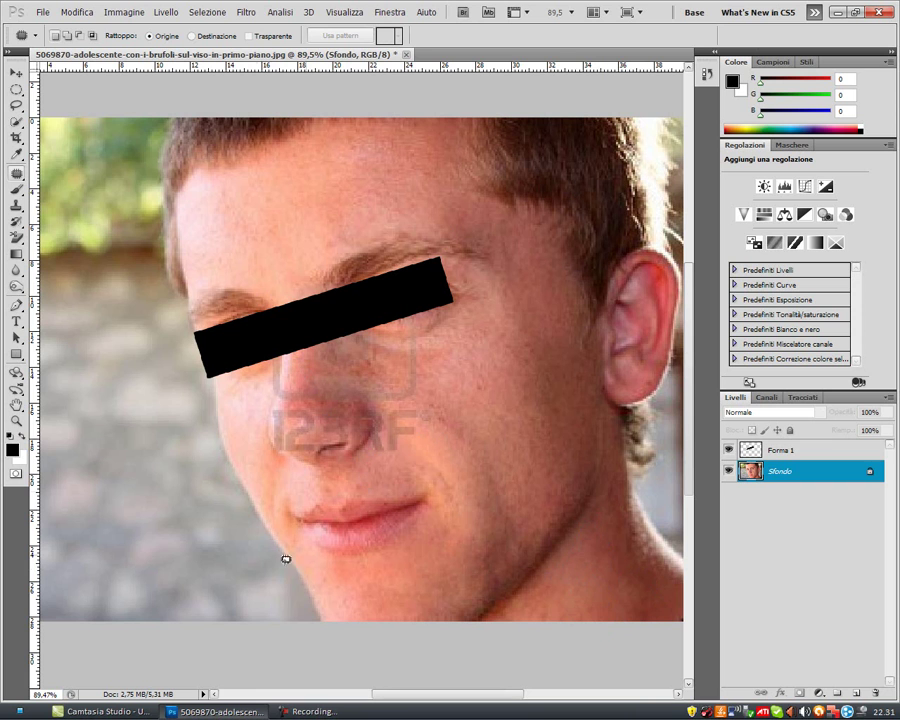
left_click(18, 712)
- Launch Chrome and open its Downloads page from the wrench menu
left_click(56, 294)
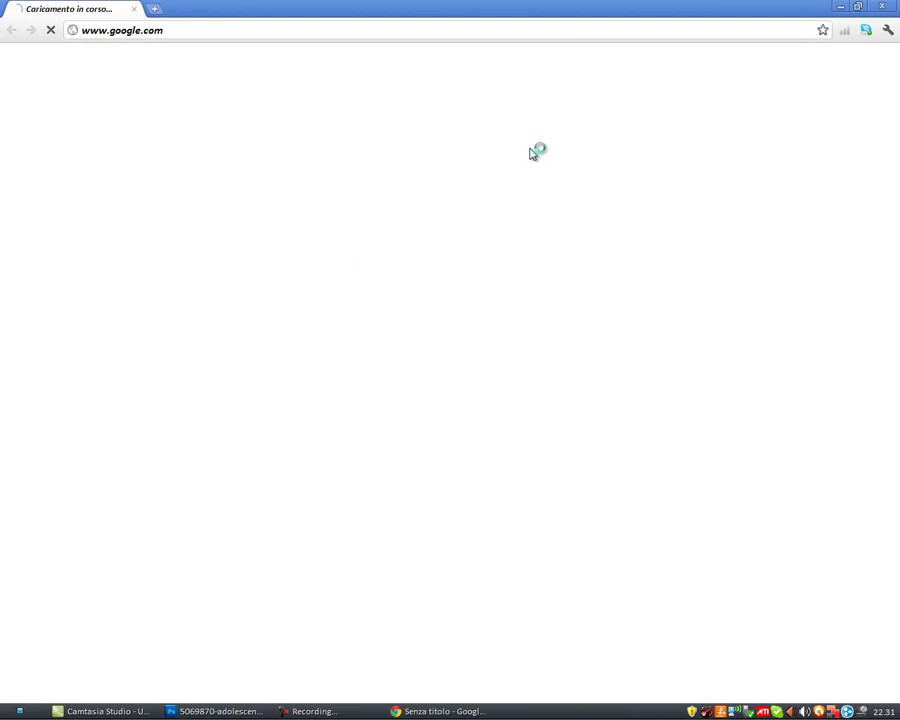
left_click(887, 31)
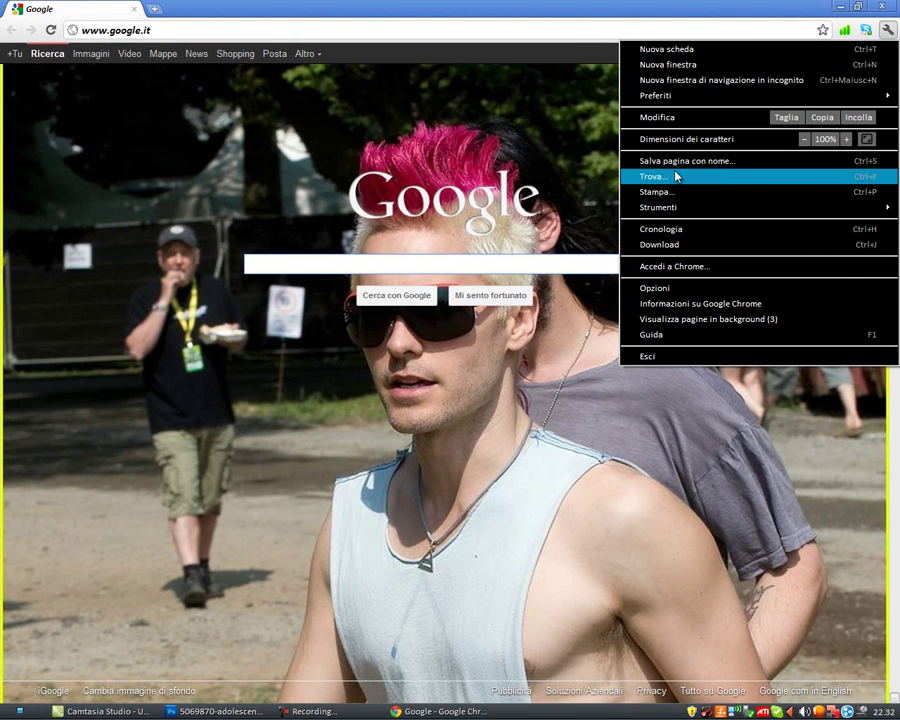
left_click(670, 244)
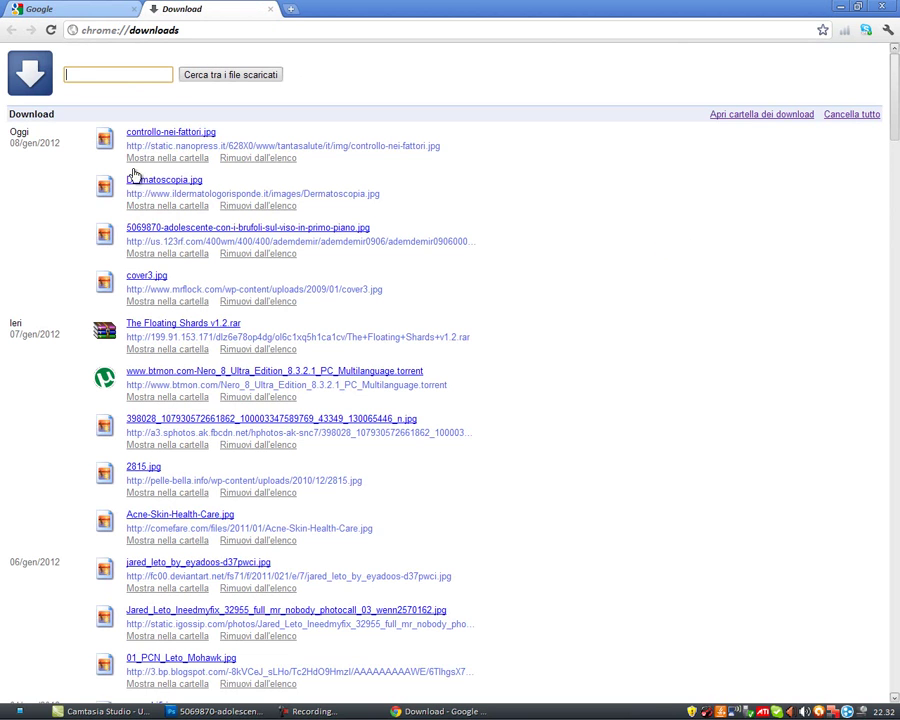
left_click(165, 137)
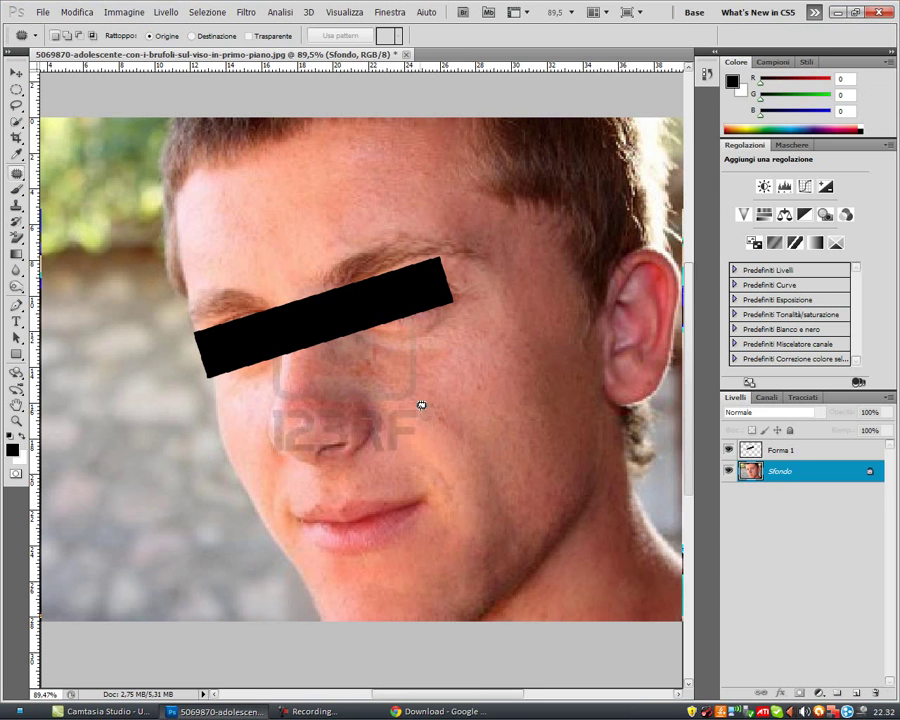
- Cancel the wrong image and place the original acne photo from Chrome, aligned over the face
left_click_drag(165, 137, 421, 440)
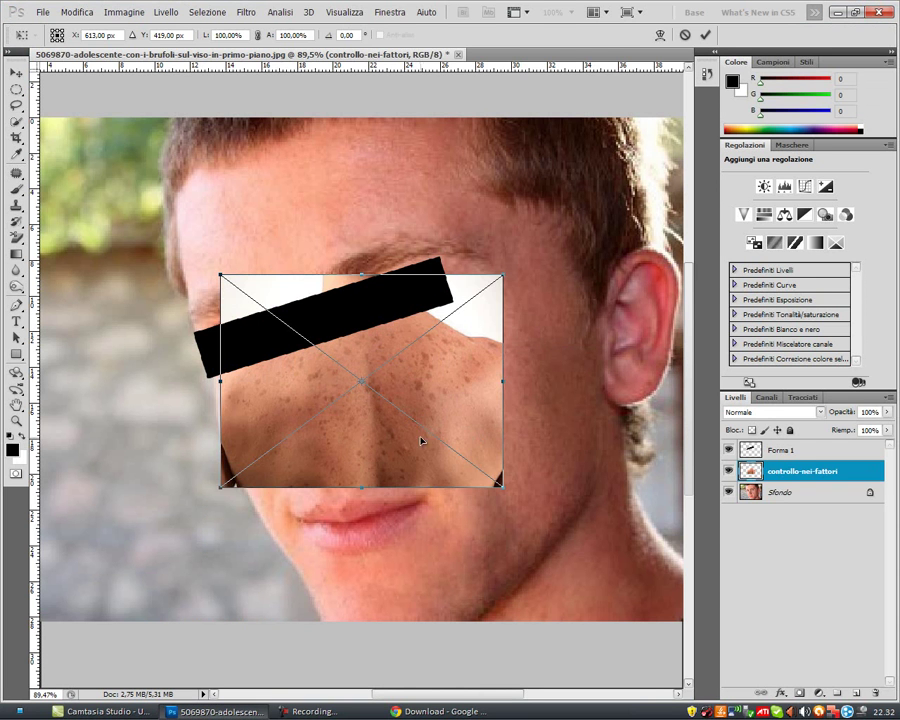
key("Escape")
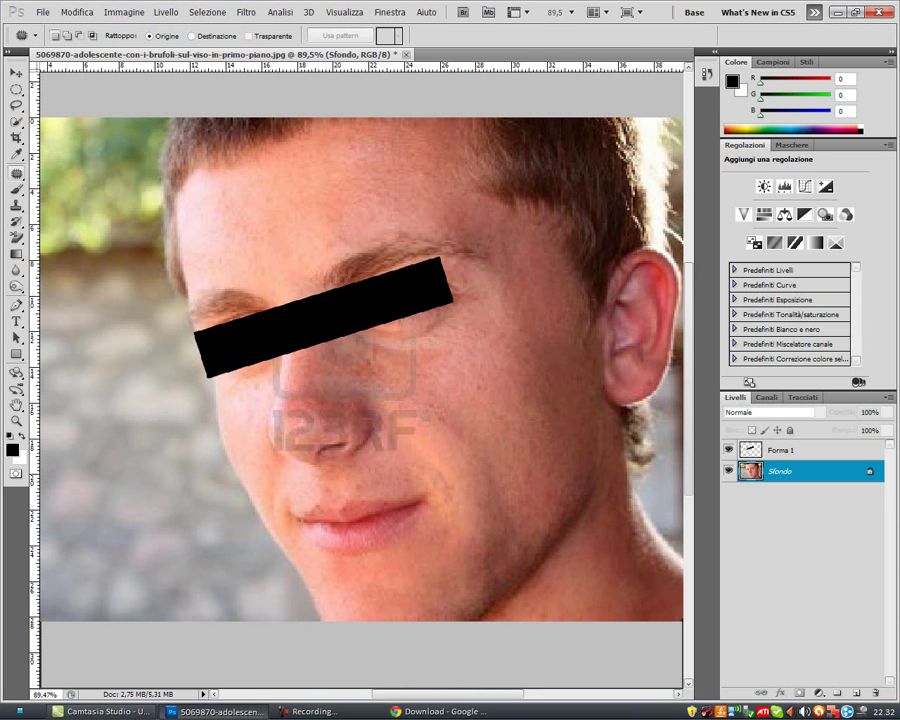
left_click(457, 714)
mouse_move(187, 209)
left_mouse_down()
mouse_move(200, 710)
mouse_move(527, 490)
mouse_move(472, 352)
left_mouse_up()
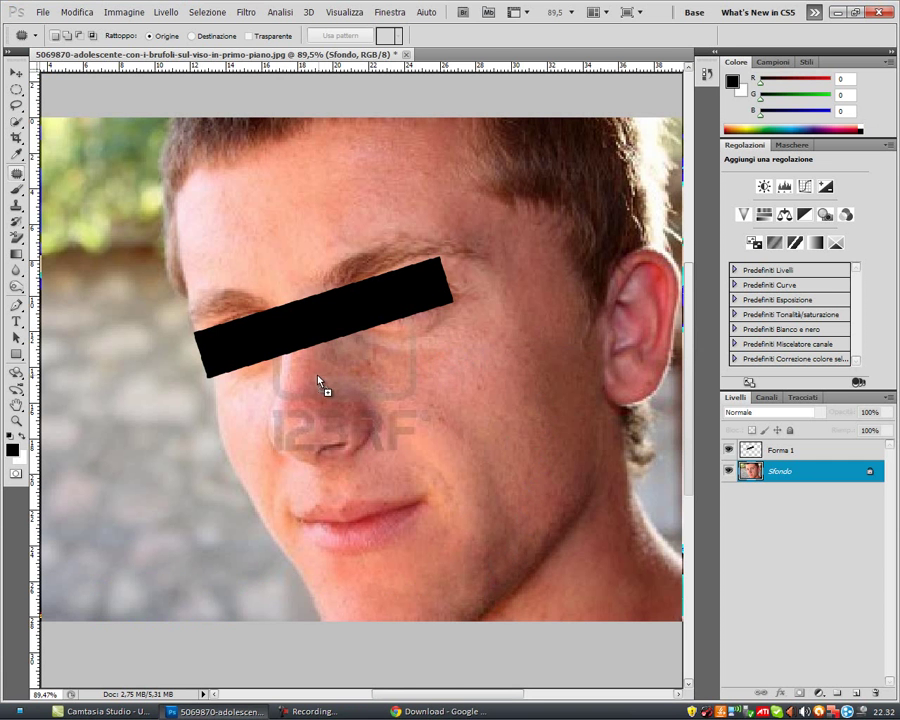
left_click_drag(320, 381, 383, 375)
mouse_move(471, 383)
left_mouse_down()
mouse_move(466, 374)
mouse_move(461, 381)
mouse_move(461, 368)
left_mouse_up()
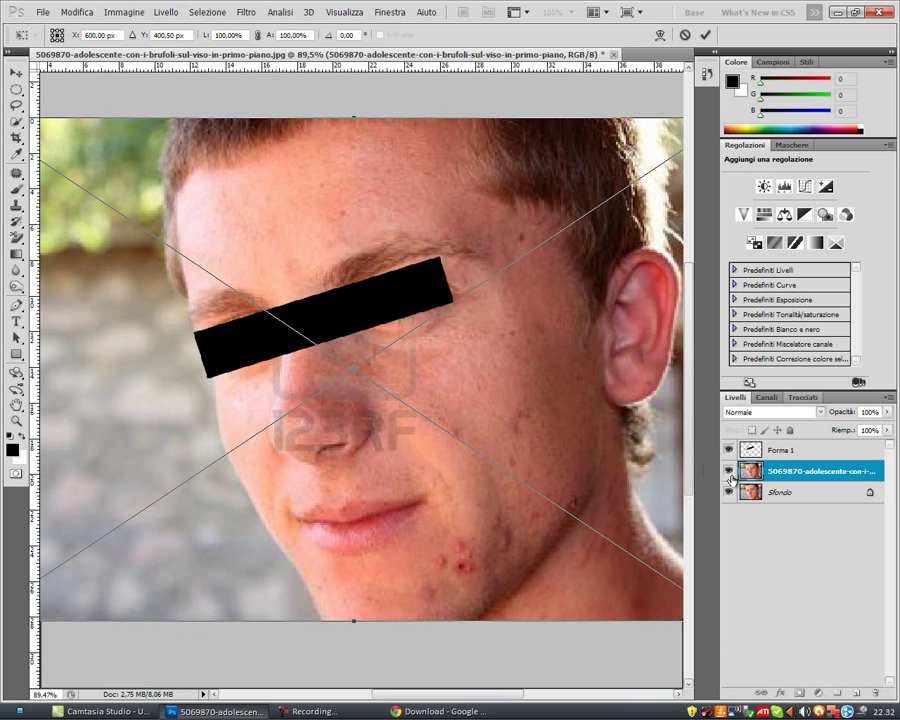
- Commit the placed original layer and toggle its visibility repeatedly, ending with it hidden
key("j")
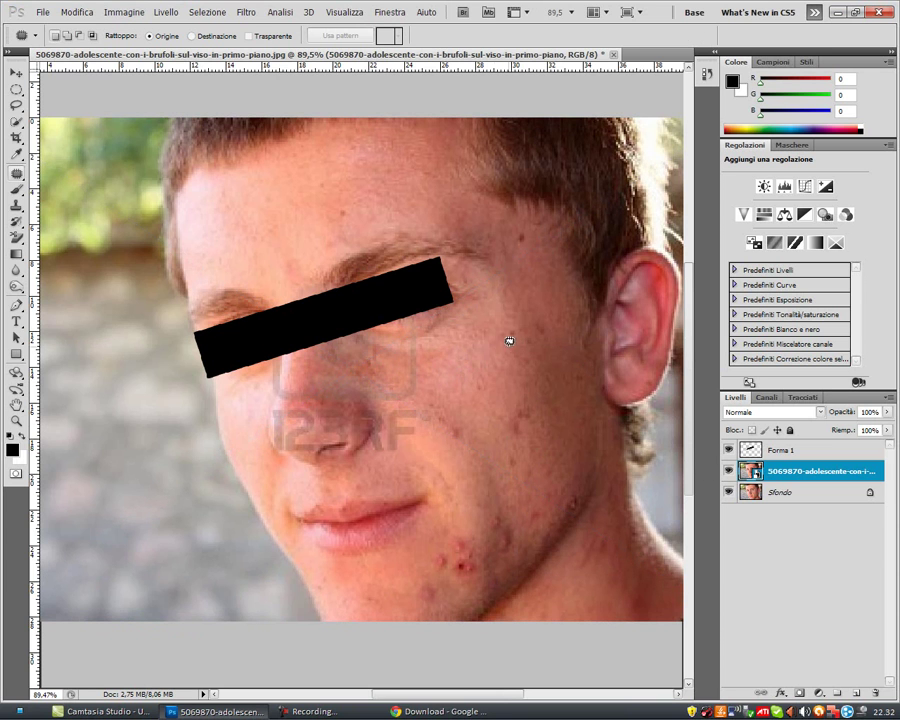
left_click(728, 472)
left_click(728, 472)
left_click(728, 472)
left_click(728, 472)
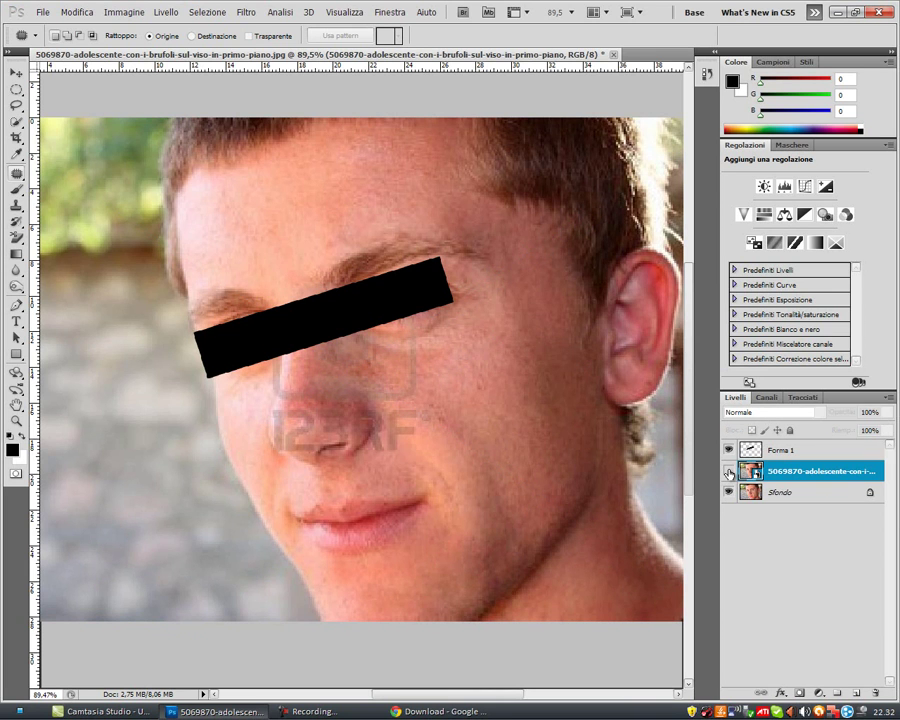
left_click(728, 472)
left_click(728, 472)
left_click(728, 472)
left_click(728, 472)
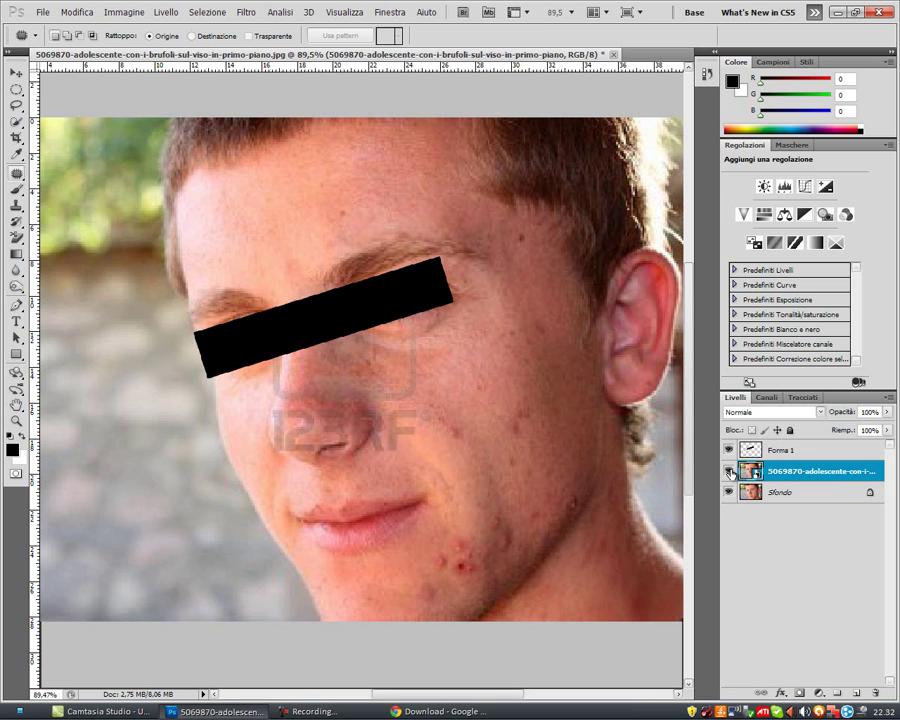
left_click(728, 472)
left_click_drag(444, 287, 466, 336)
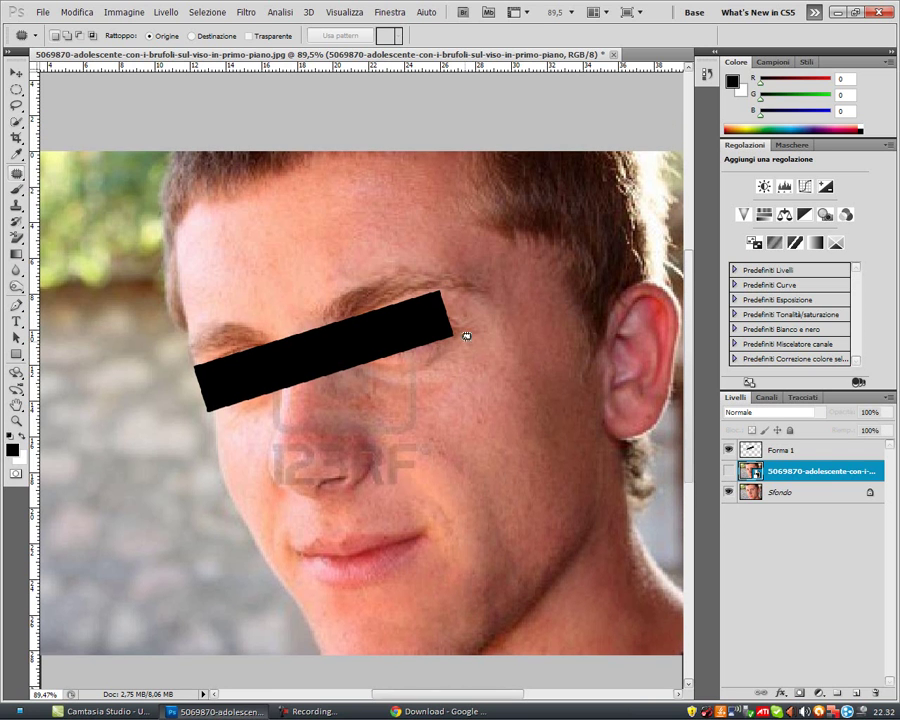
scroll(466, 336, "down", 2)
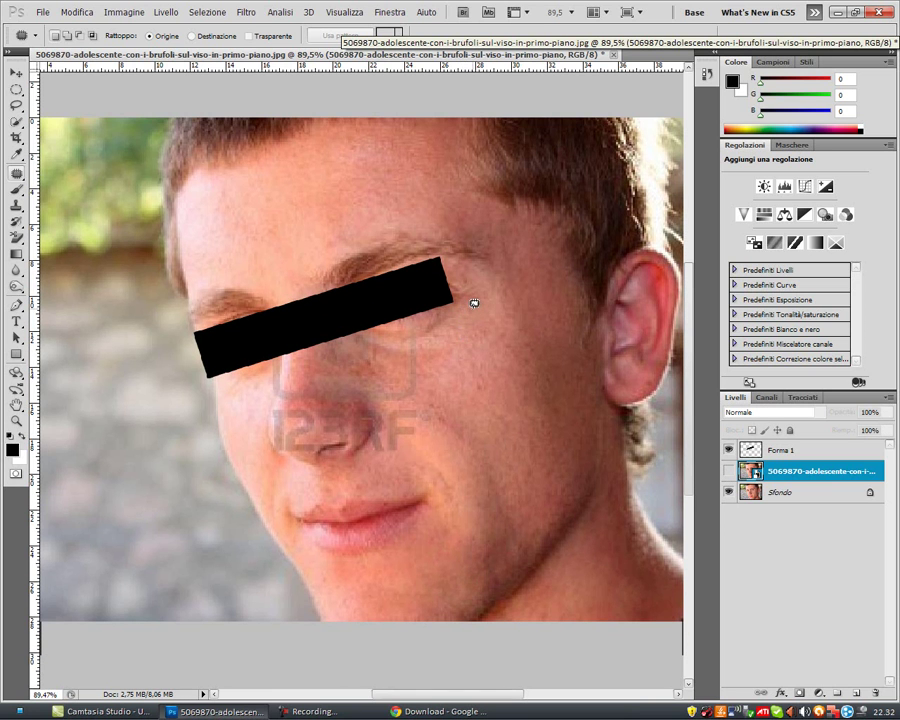